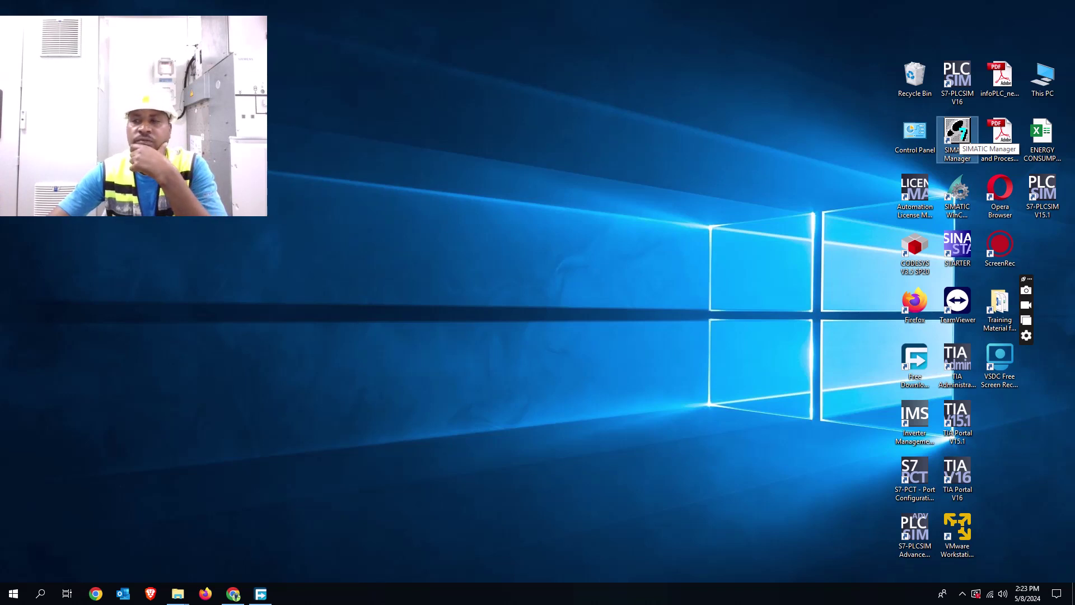
Open SIMATIC Manager and start a new project named "hardware config"
{"action": "double_click", "coordinate": [959, 133]}
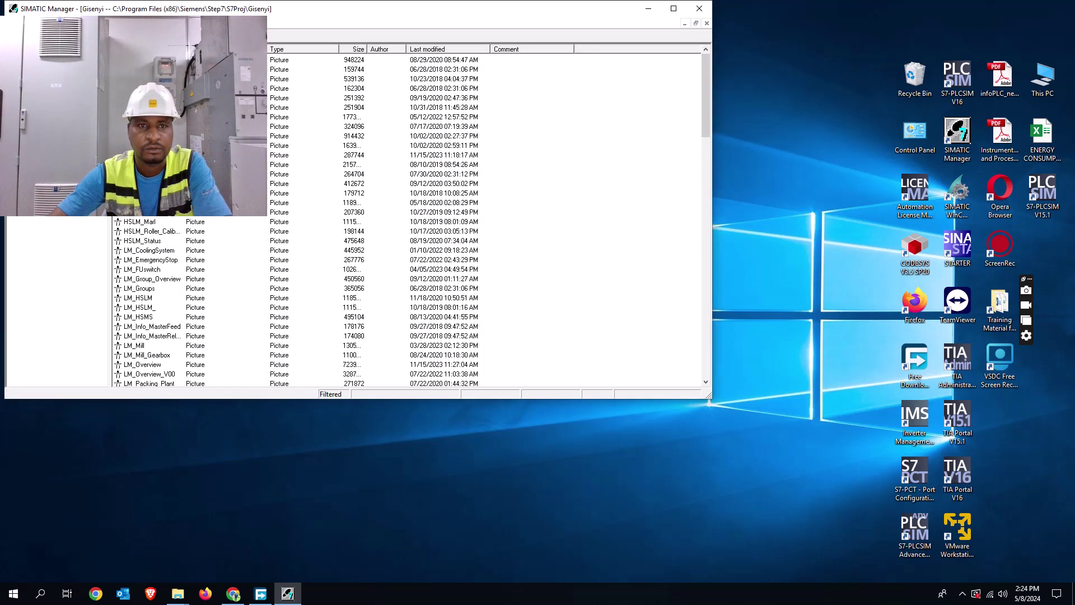
{"action": "left_click_drag", "start_coordinate": [345, 9], "coordinate": [673, 47]}
{"action": "left_click", "coordinate": [351, 56]}
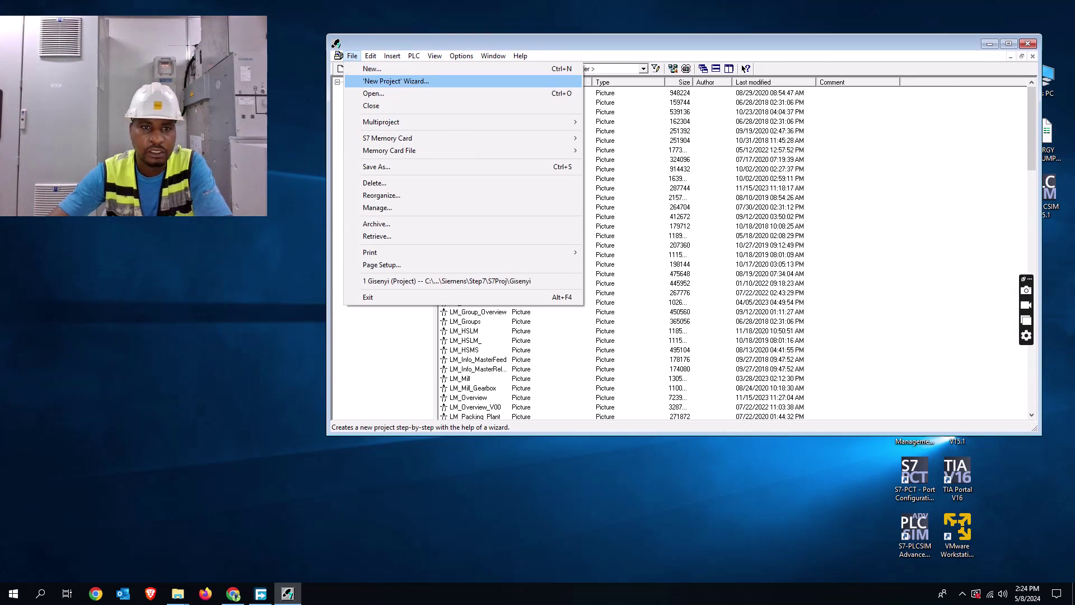
{"action": "left_click", "coordinate": [372, 69]}
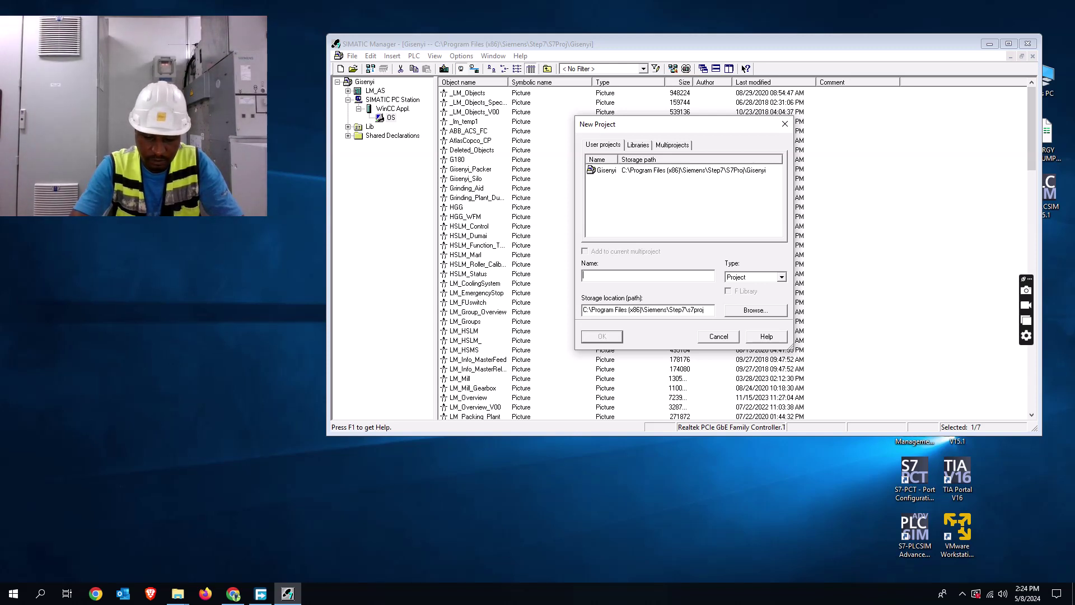
{"action": "type", "text": "hard"}
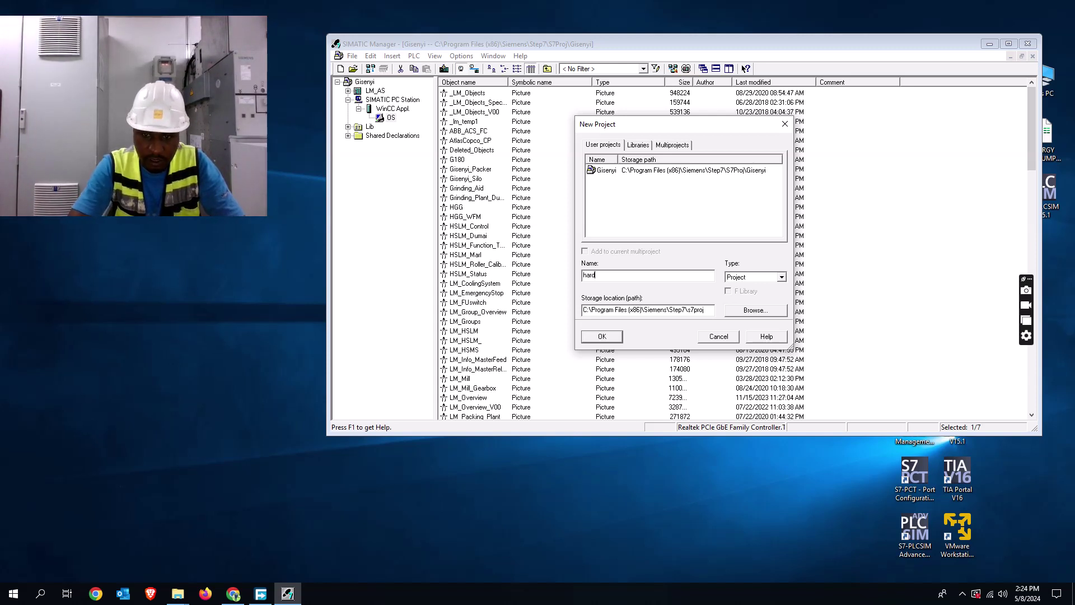
{"action": "type", "text": "war"}
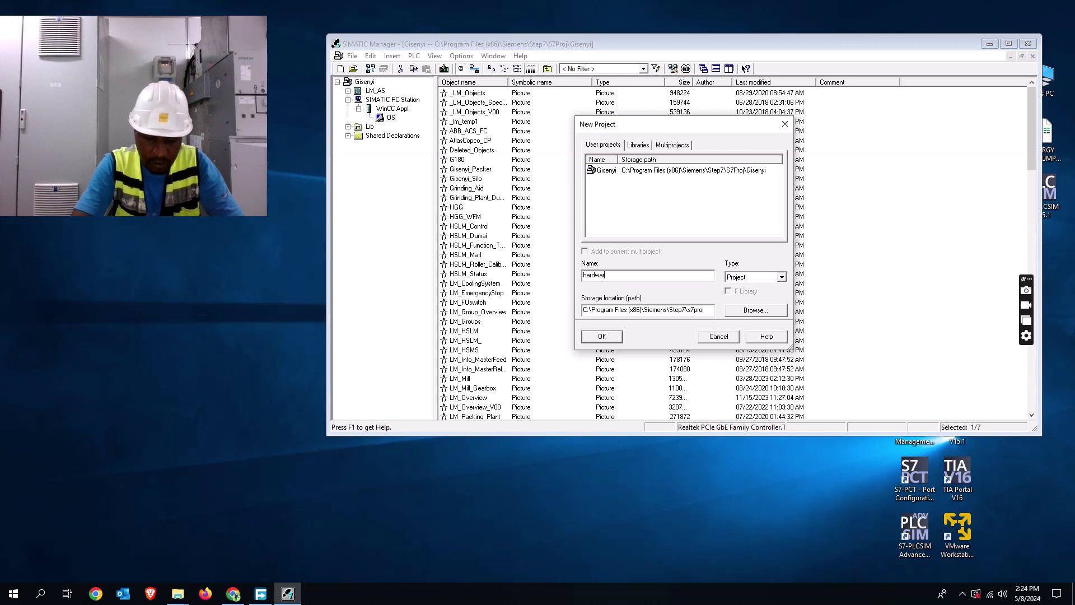
{"action": "type", "text": "e co"}
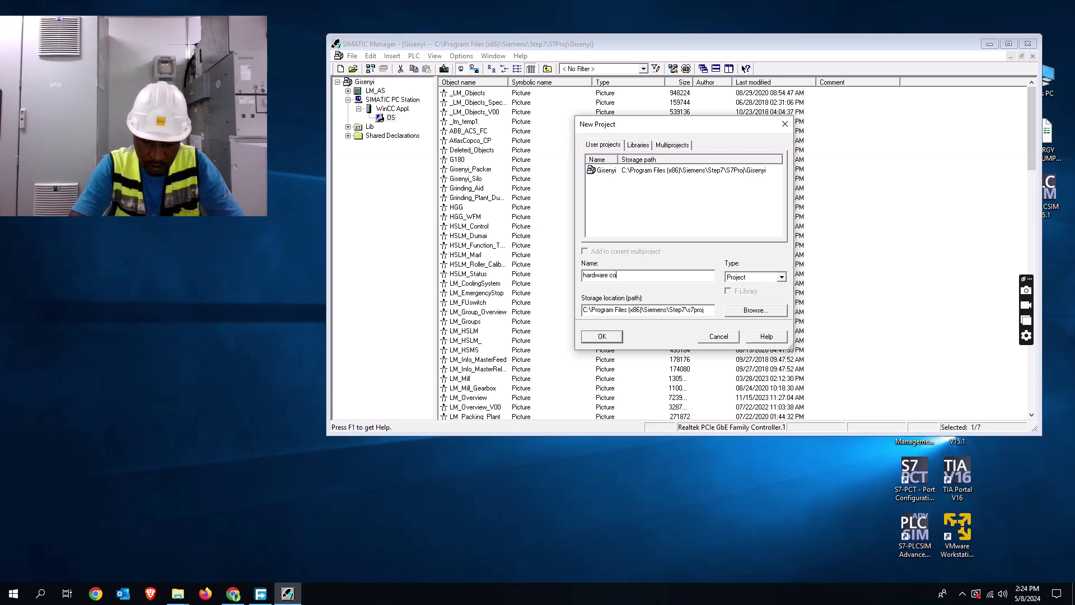
{"action": "type", "text": "nf"}
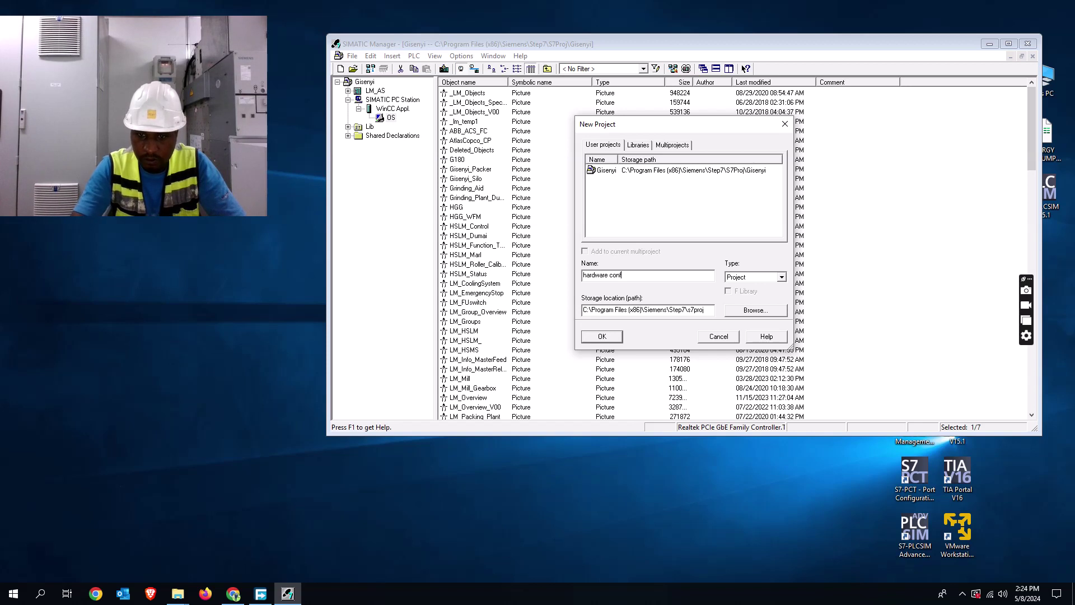
{"action": "type", "text": "ig"}
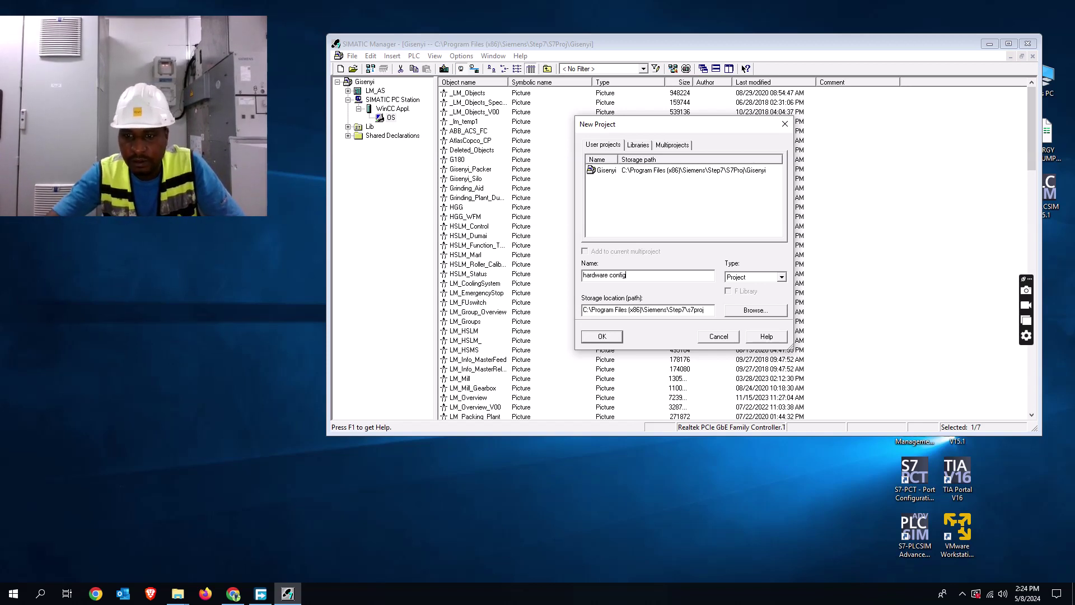
Choose the Siemens\Step7\S7Proj directory as the storage location and create the project
{"action": "left_click", "coordinate": [755, 309]}
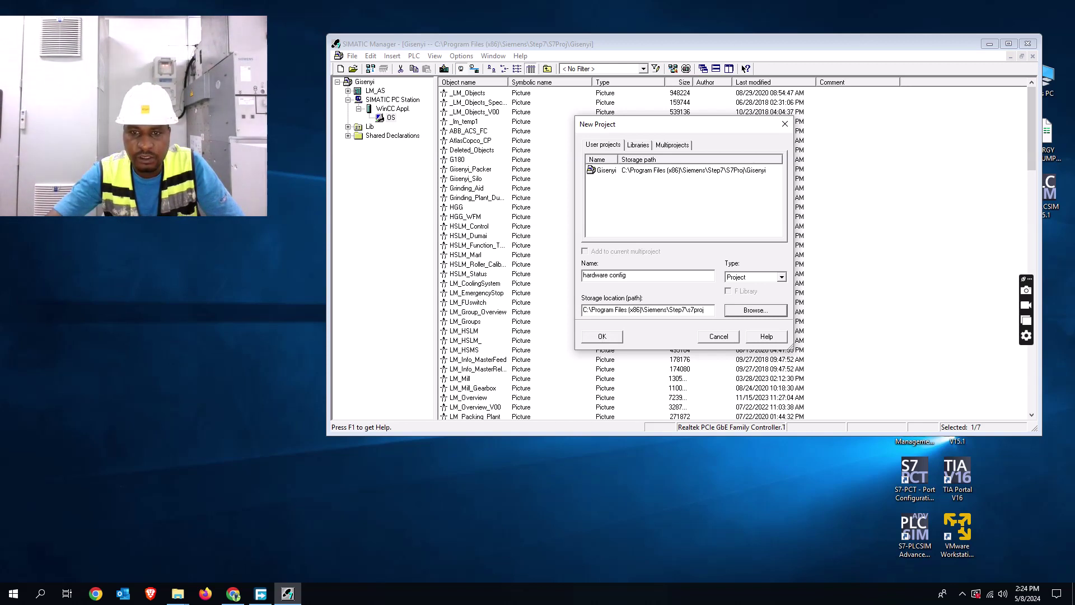
{"action": "key", "text": "Return"}
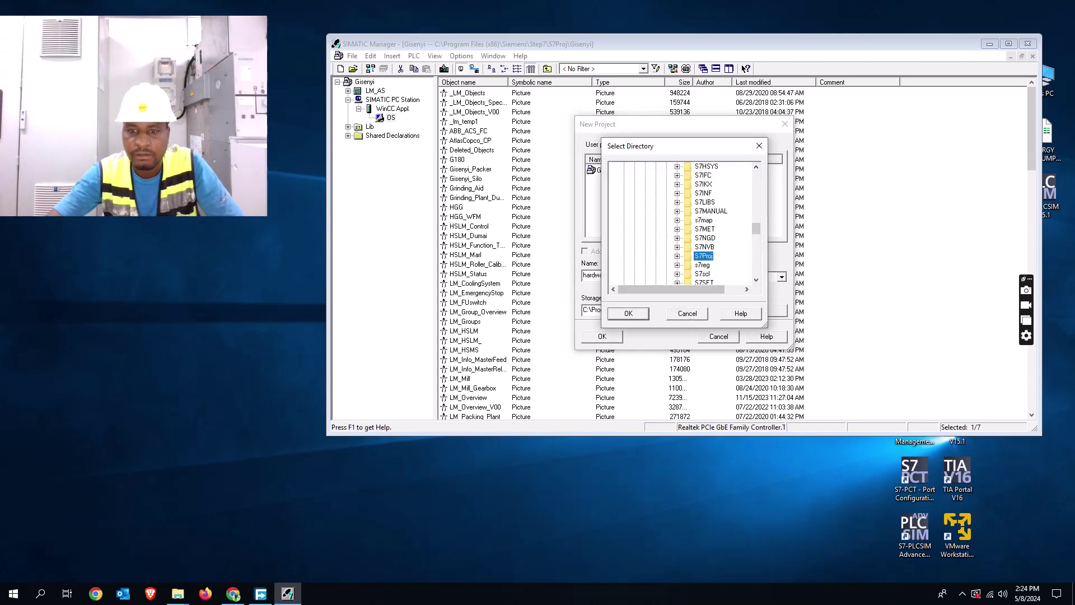
{"action": "key", "text": "Return"}
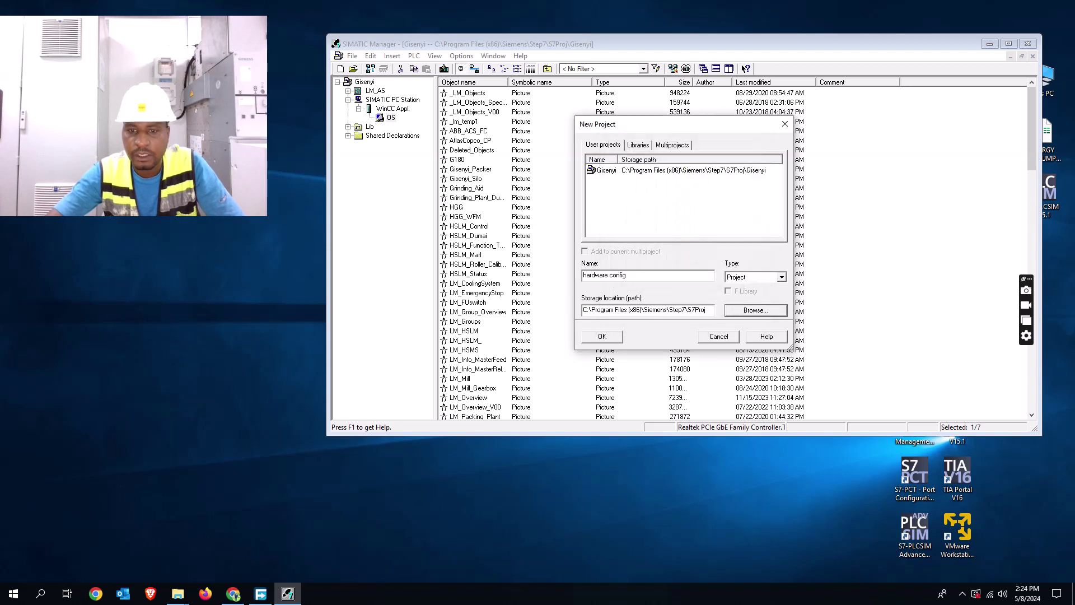
{"action": "key", "text": "Tab"}
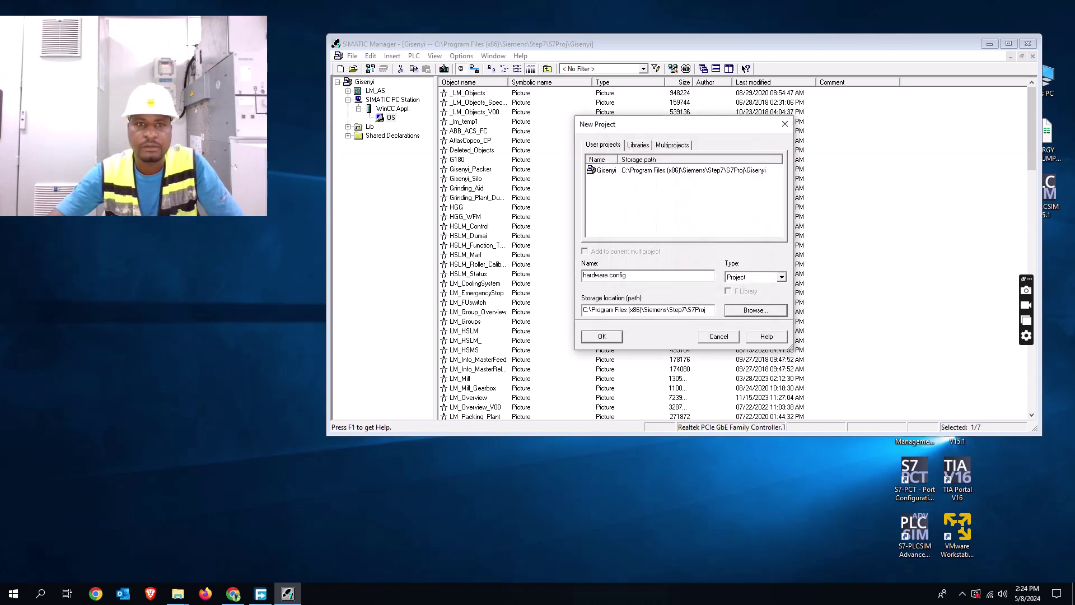
{"action": "key", "text": "Return"}
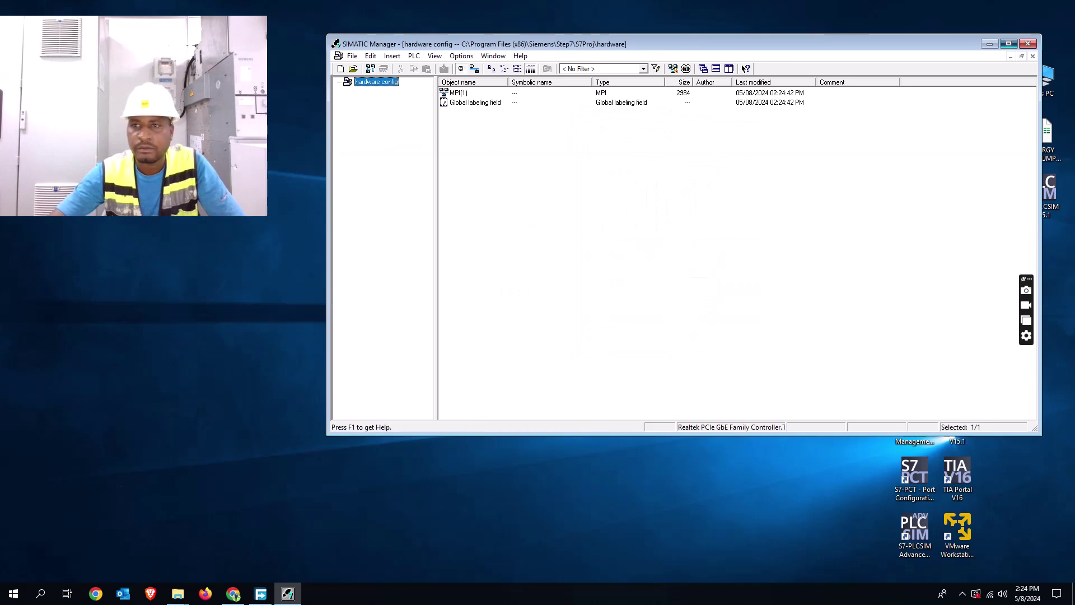
Enlarge the SIMATIC Manager window and reposition it on the desktop
{"action": "left_click", "coordinate": [1008, 44]}
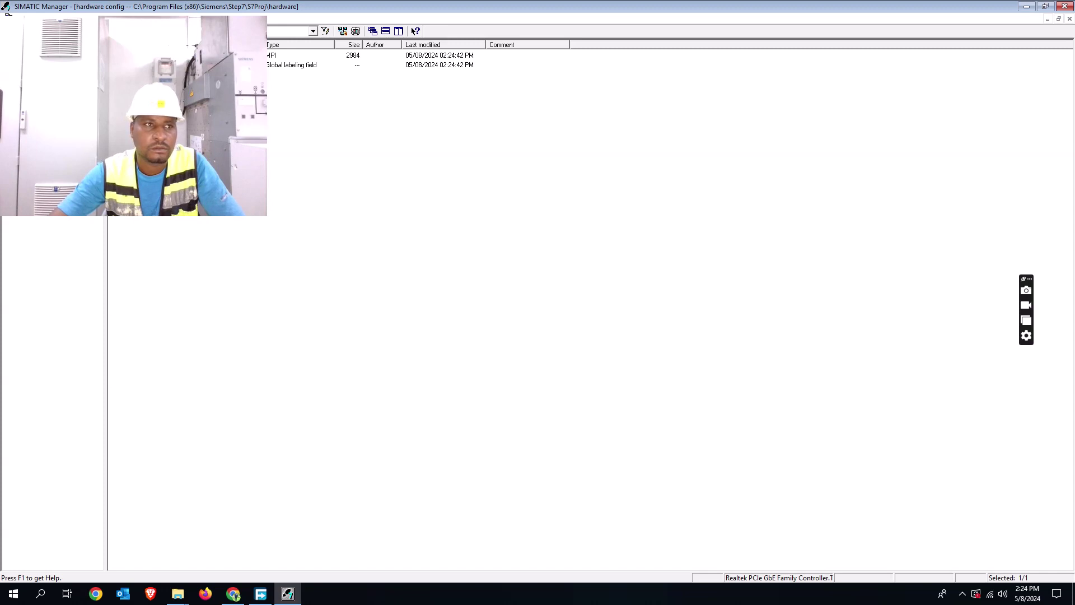
{"action": "key", "text": "super+Down"}
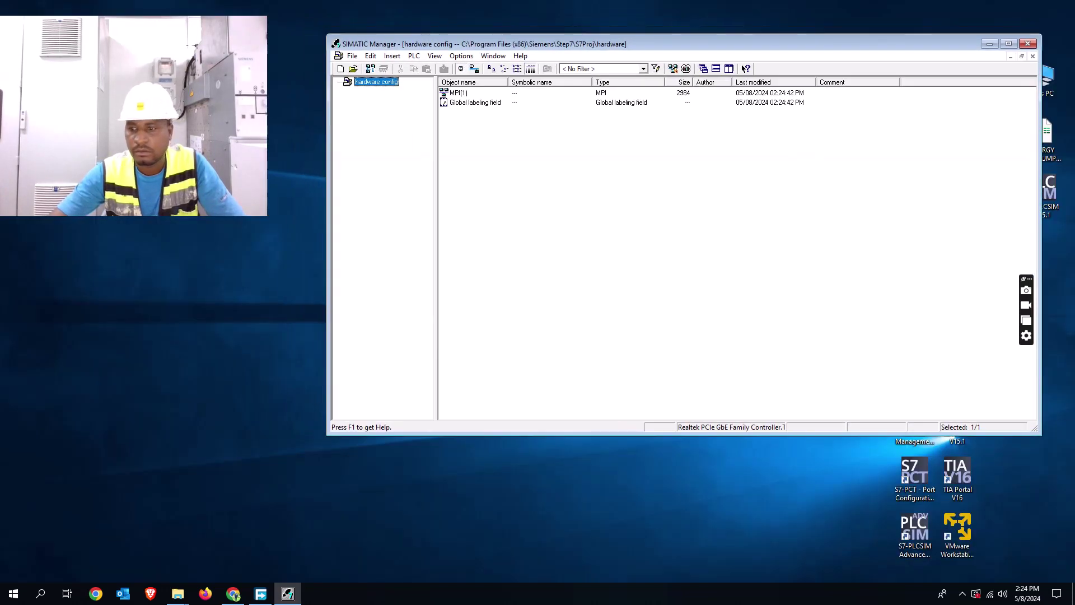
{"action": "left_click_drag", "start_coordinate": [1038, 432], "coordinate": [1074, 522]}
{"action": "left_click_drag", "start_coordinate": [729, 40], "coordinate": [676, 43]}
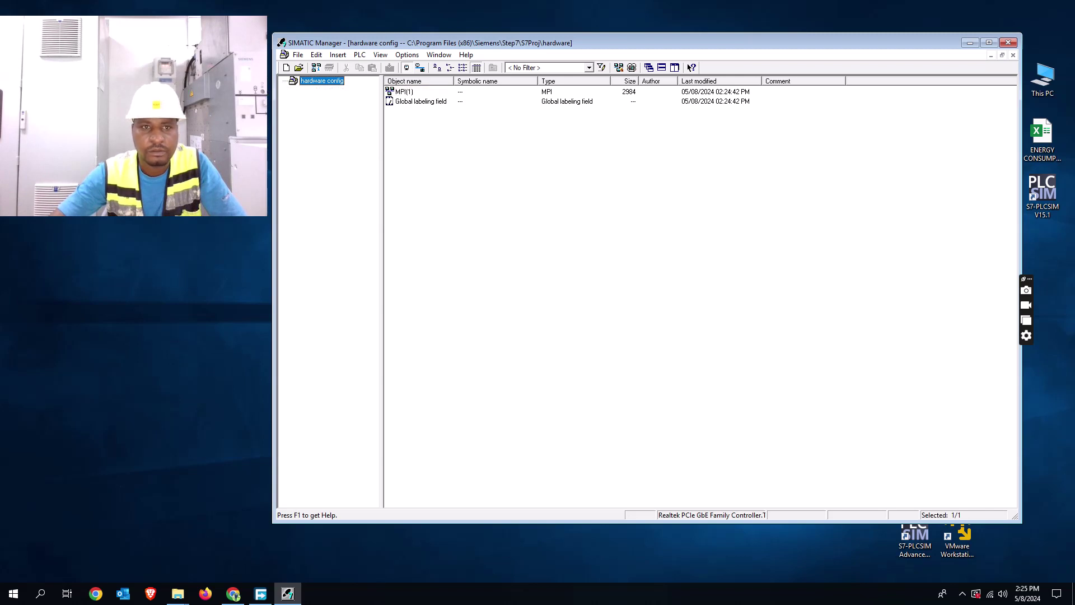
Insert a SIMATIC 400 station into the hardware config project, keeping its default name
{"action": "left_click", "coordinate": [338, 54]}
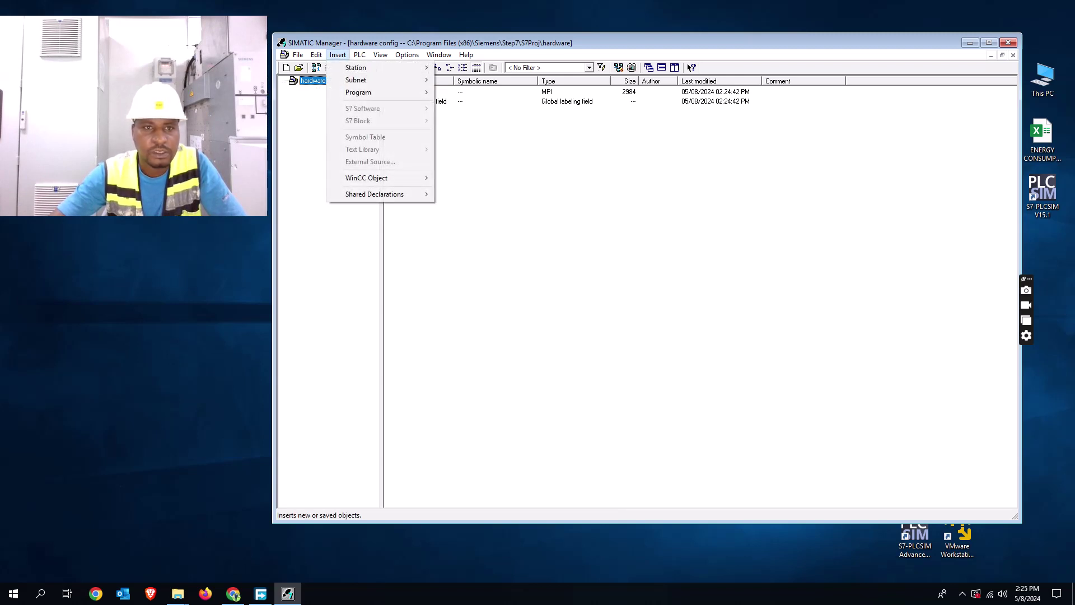
{"action": "mouse_move", "coordinate": [378, 67]}
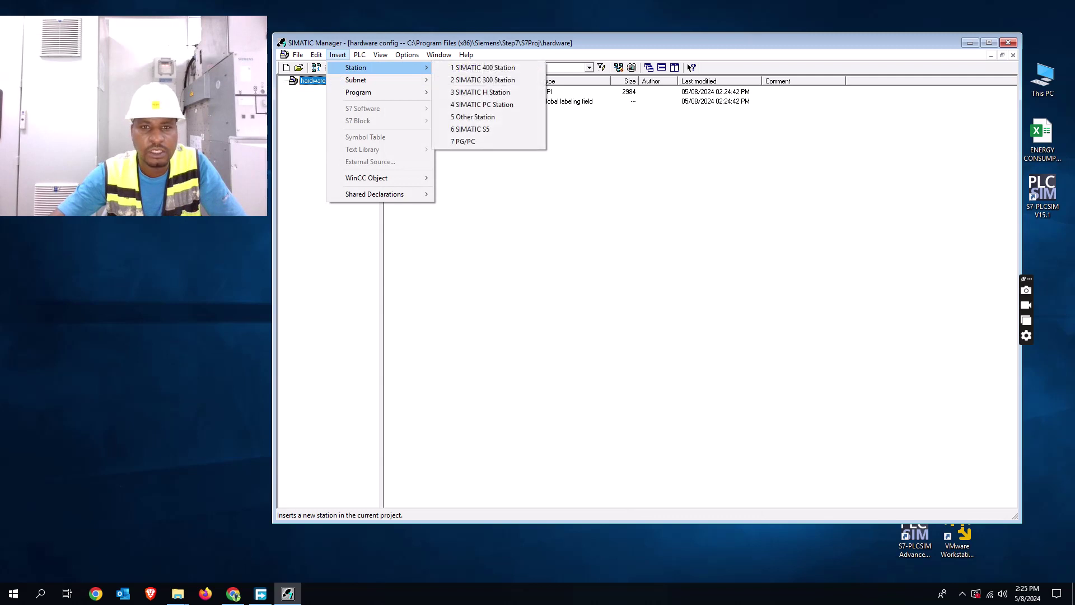
{"action": "key", "text": "Down"}
{"action": "key", "text": "Down"}
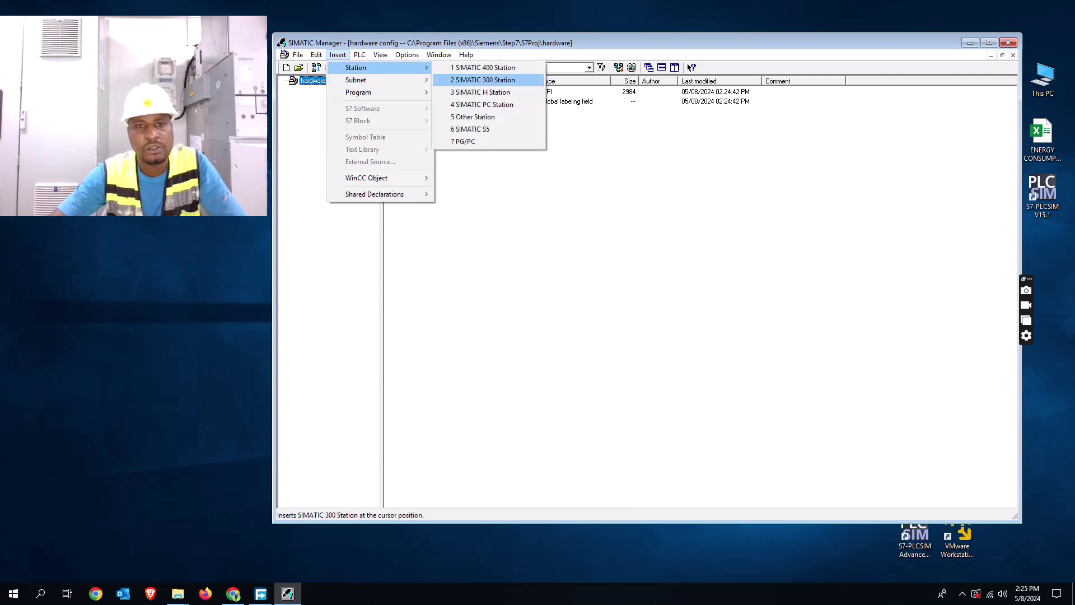
{"action": "key", "text": "Up"}
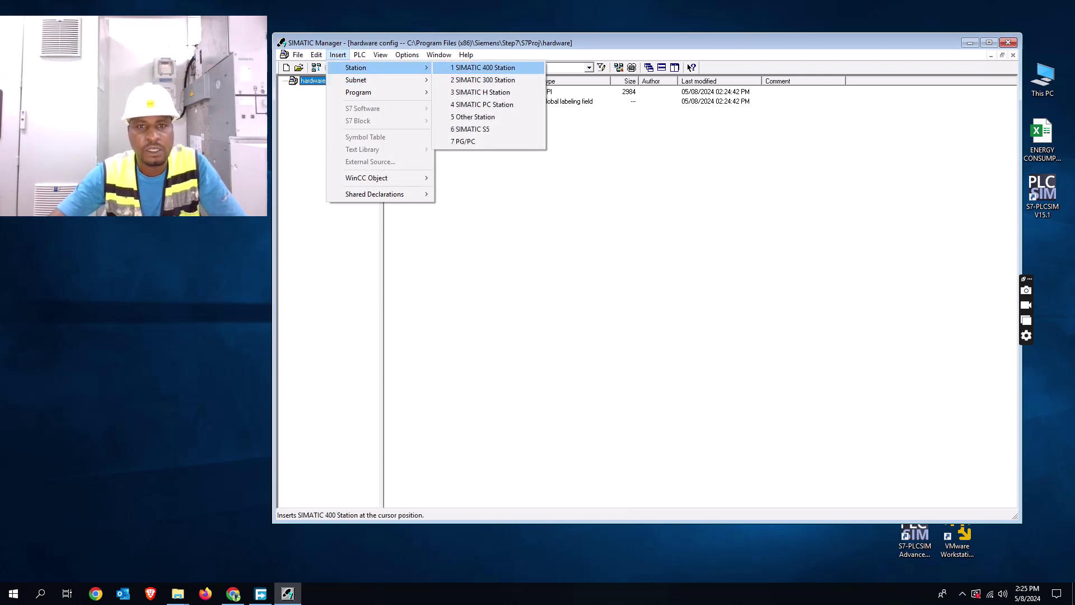
{"action": "key", "text": "Return"}
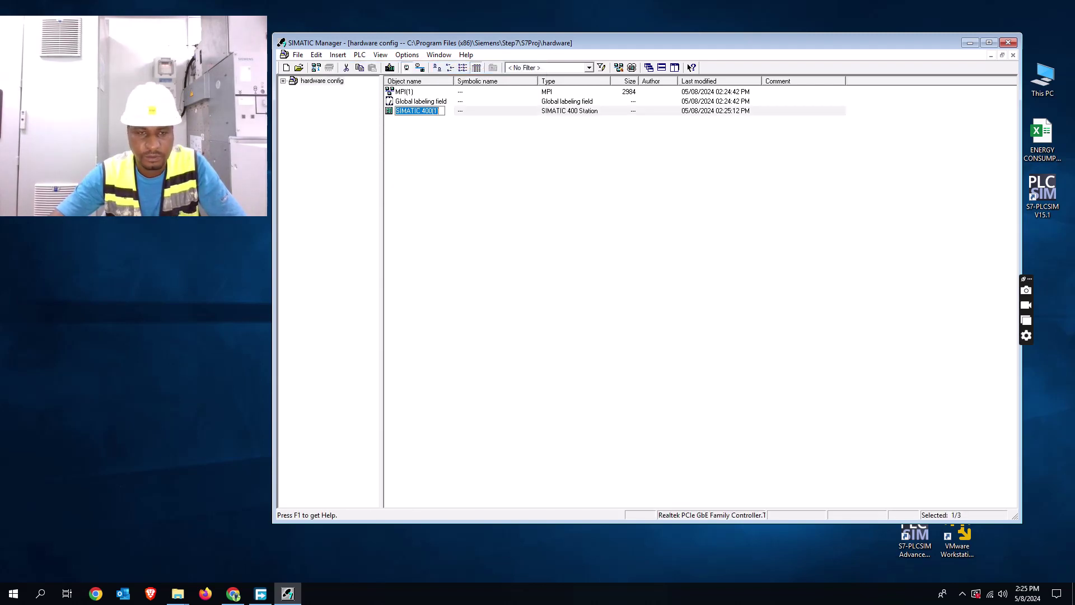
{"action": "left_click", "coordinate": [546, 135]}
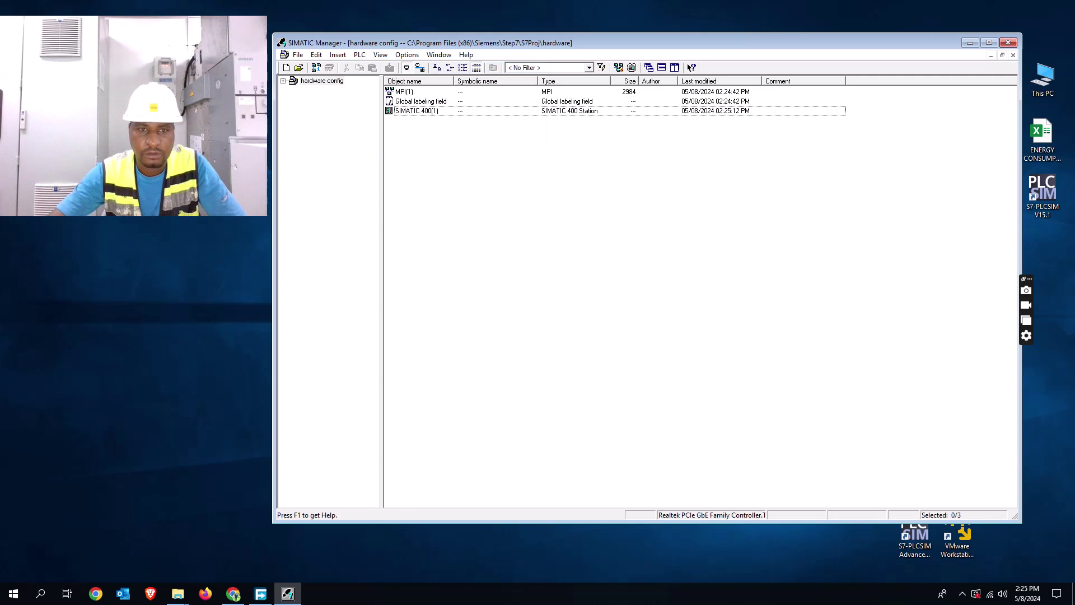
Open the SIMATIC 400 station's Hardware configuration and move its window so it is fully accessible
{"action": "double_click", "coordinate": [417, 110]}
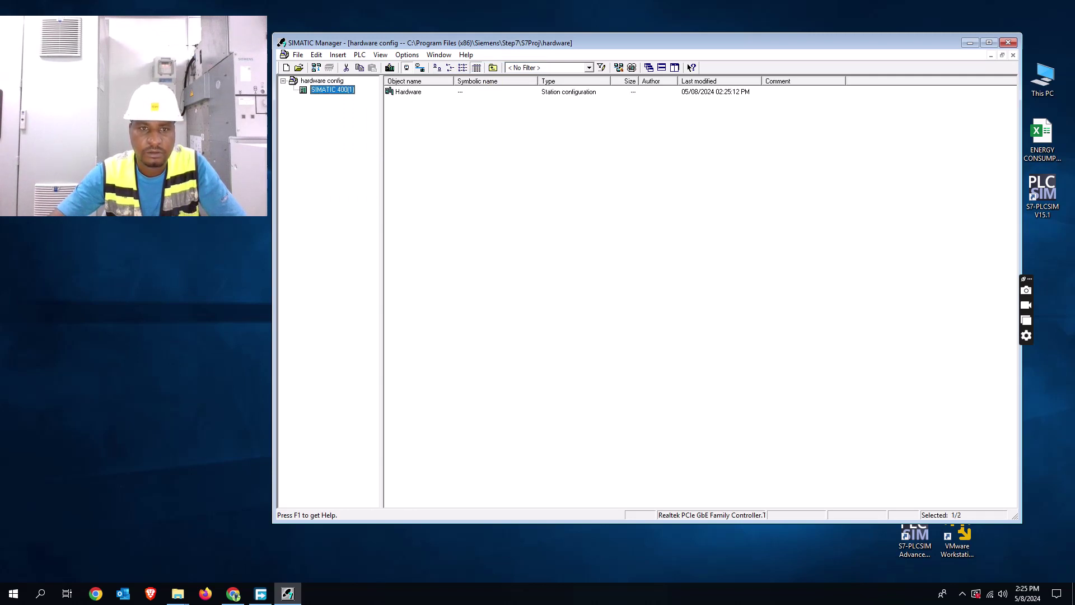
{"action": "left_click", "coordinate": [408, 91]}
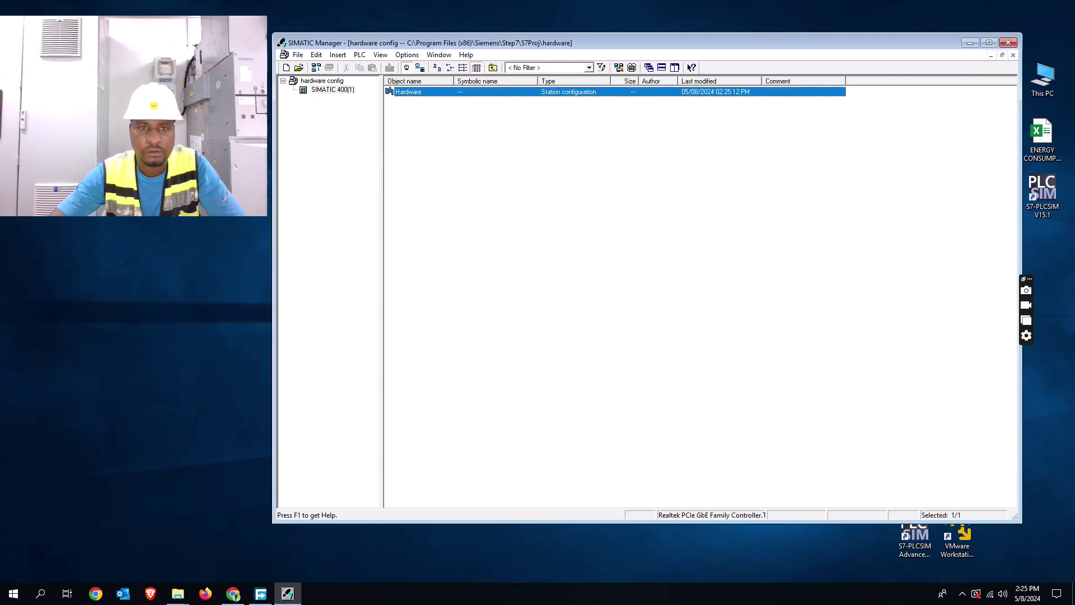
{"action": "key", "text": "Return"}
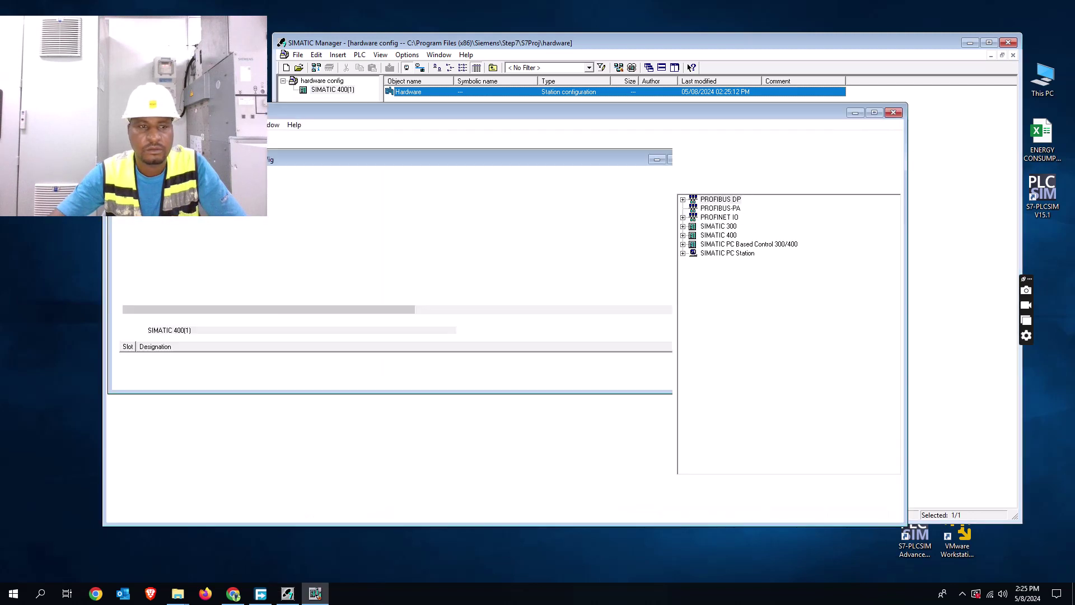
{"action": "left_click_drag", "start_coordinate": [360, 107], "coordinate": [527, 86]}
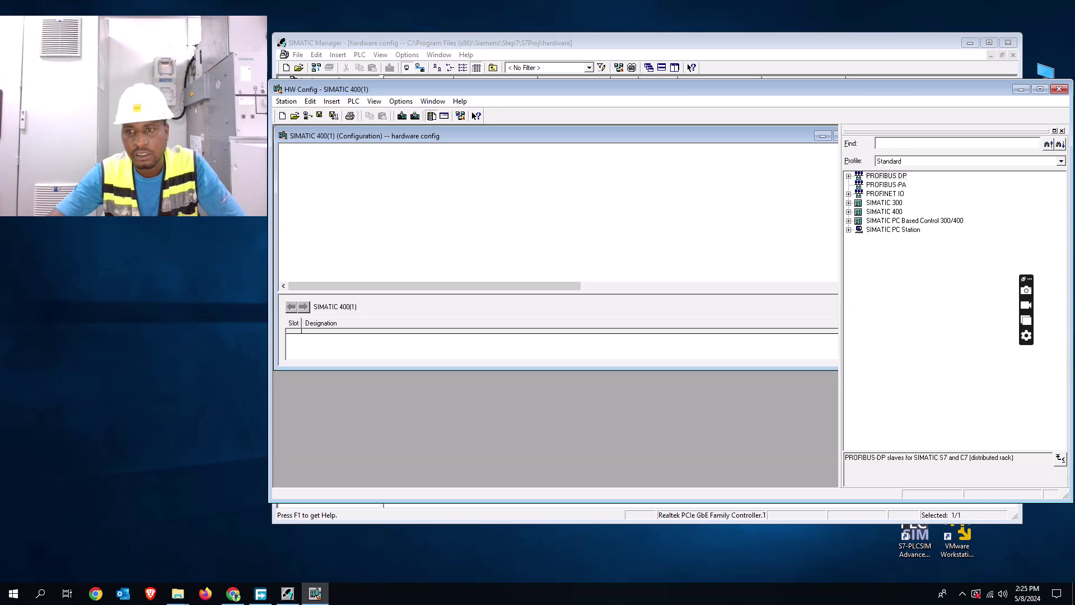
Add the 18-slot UR1 universal rack (6ES7 400-1TA00-0AA0) from the SIMATIC 400 RACK-400 catalog group to the station
{"action": "left_click", "coordinate": [848, 212]}
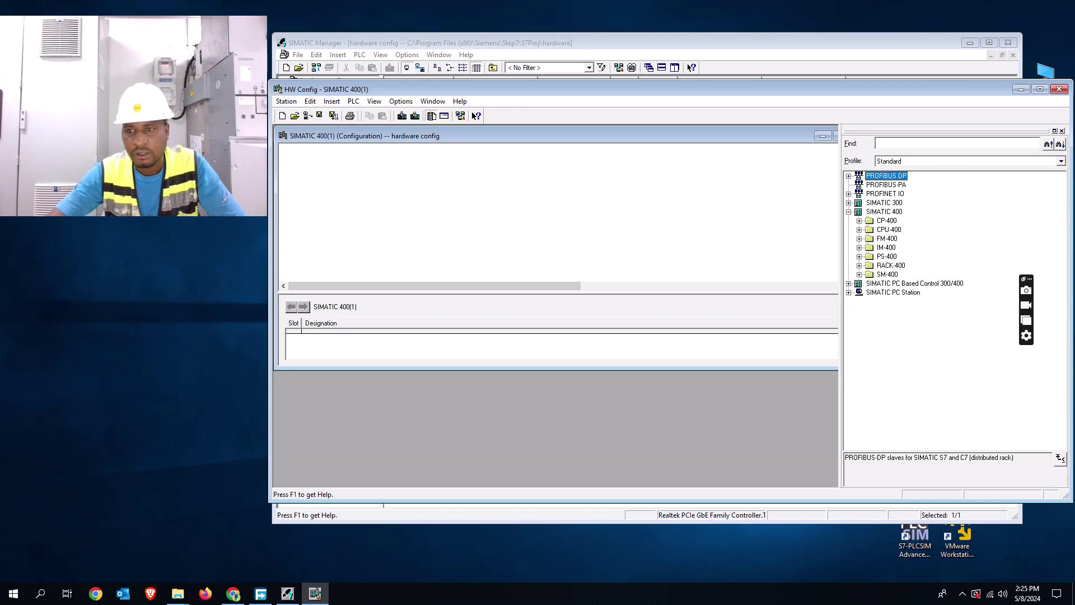
{"action": "left_click", "coordinate": [859, 266]}
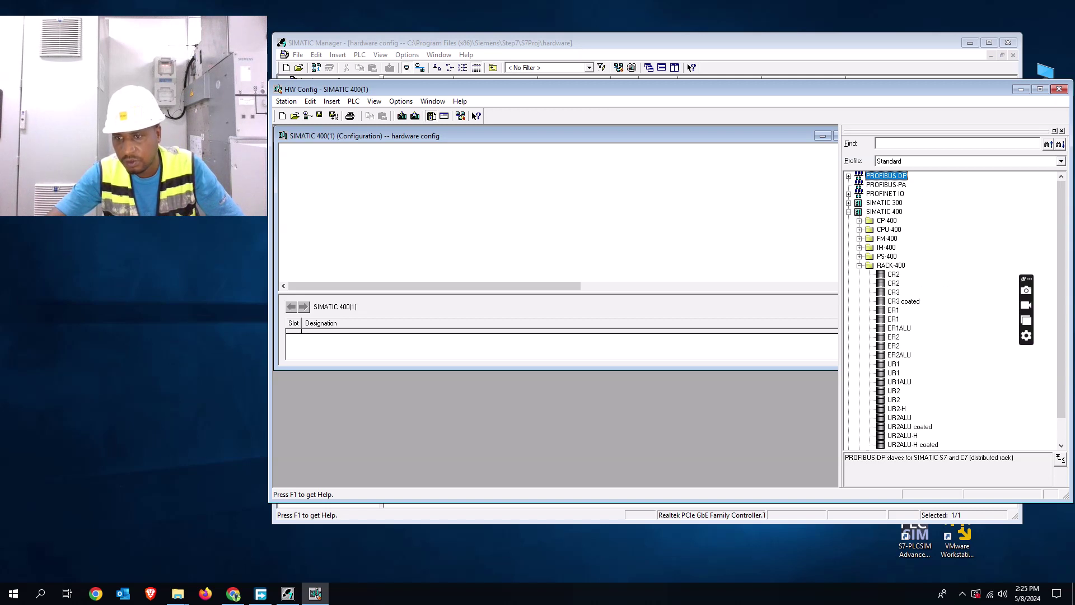
{"action": "double_click", "coordinate": [893, 364]}
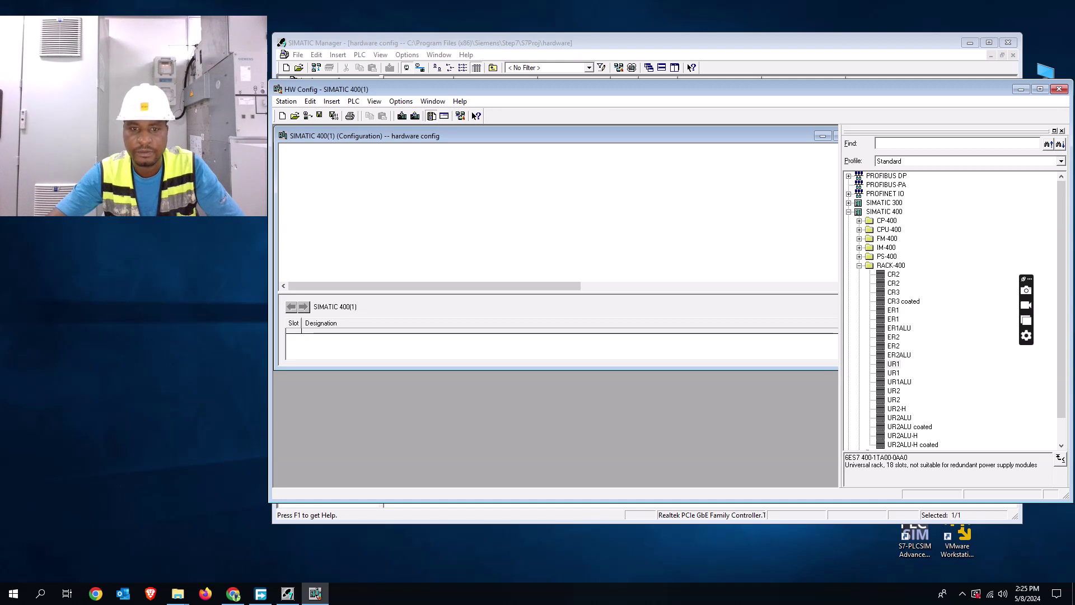
{"action": "double_click", "coordinate": [894, 363]}
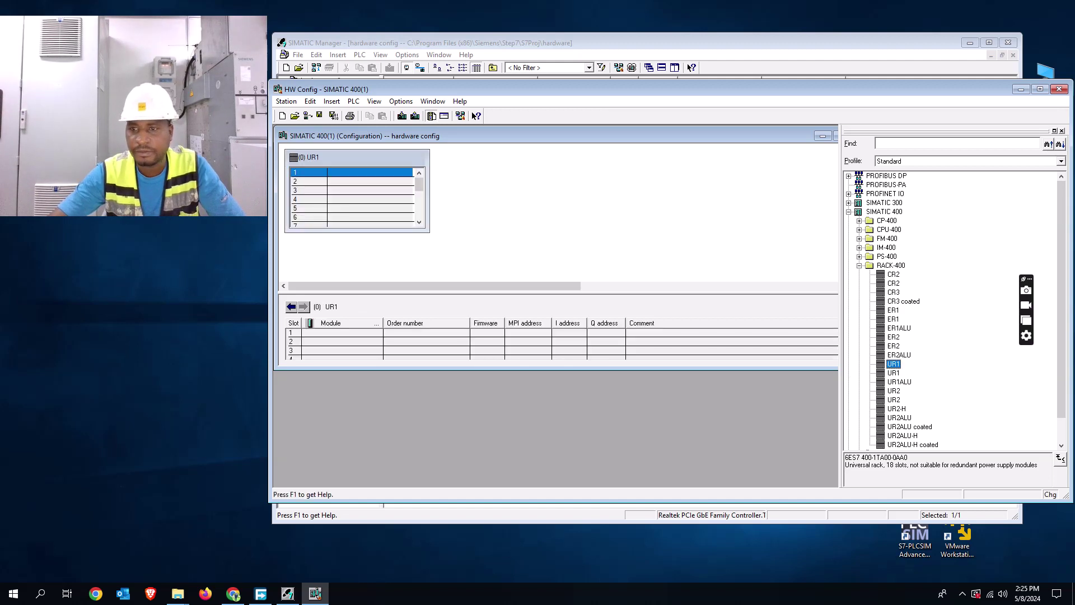
{"action": "left_click", "coordinate": [859, 266]}
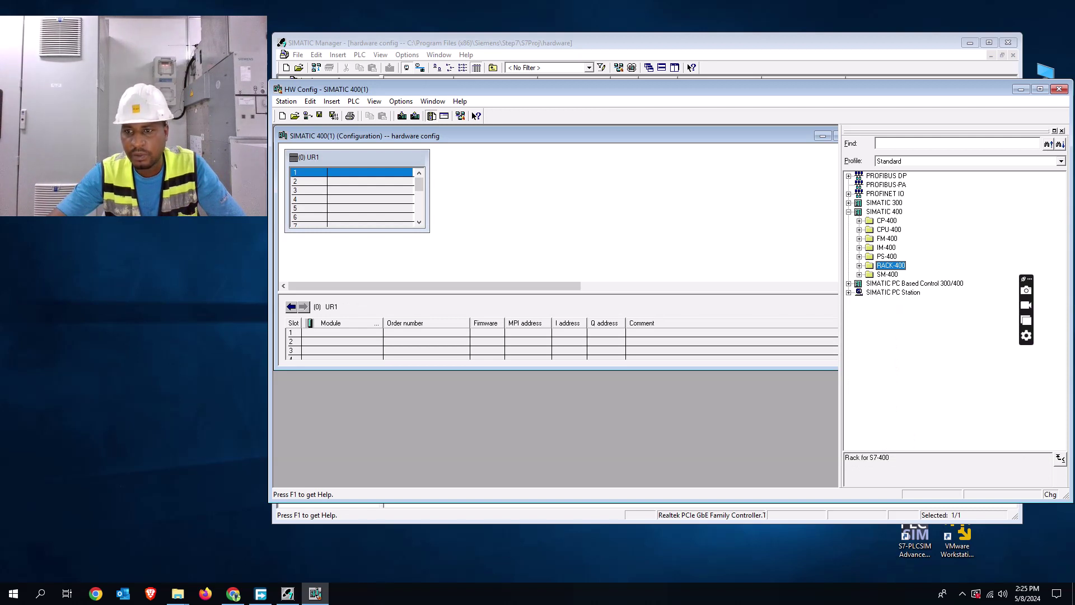
Look over the PS-400 group and the PROFIBUS DP device families in the hardware catalog
{"action": "left_click", "coordinate": [859, 257]}
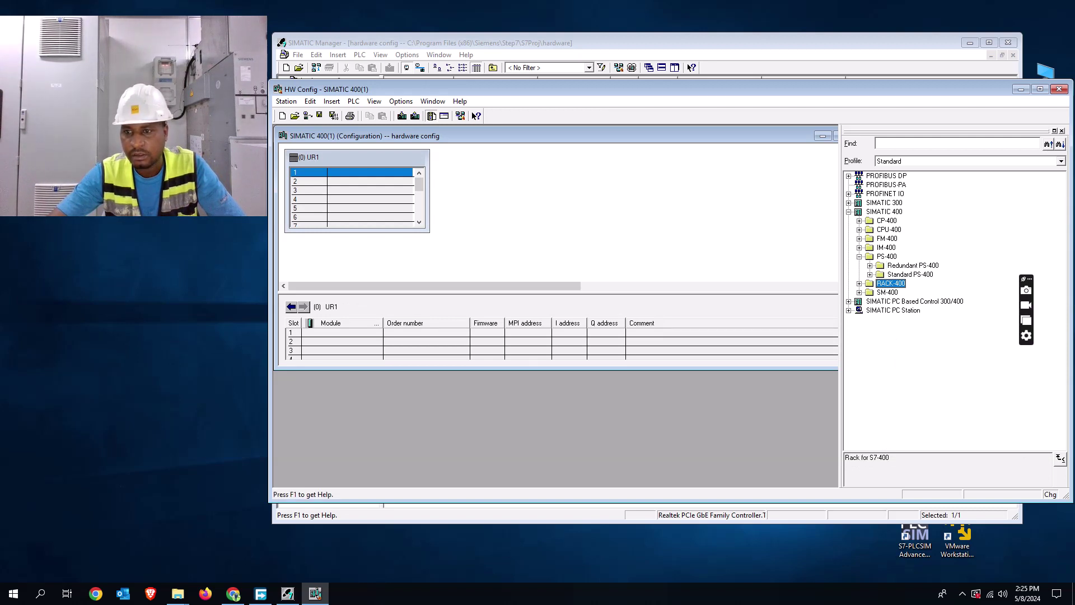
{"action": "left_click", "coordinate": [848, 212]}
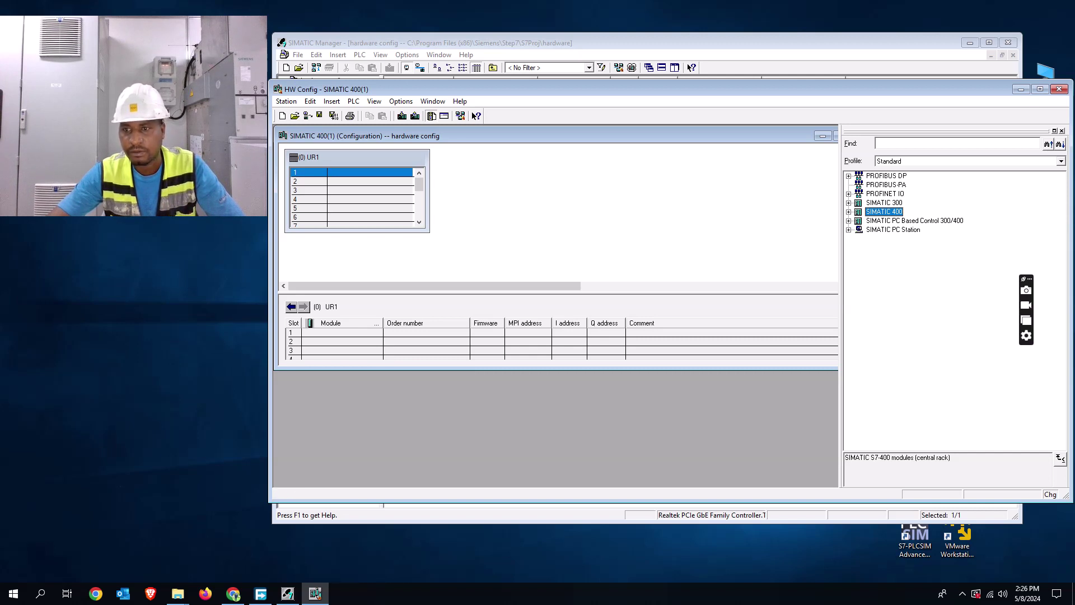
{"action": "left_click", "coordinate": [848, 176]}
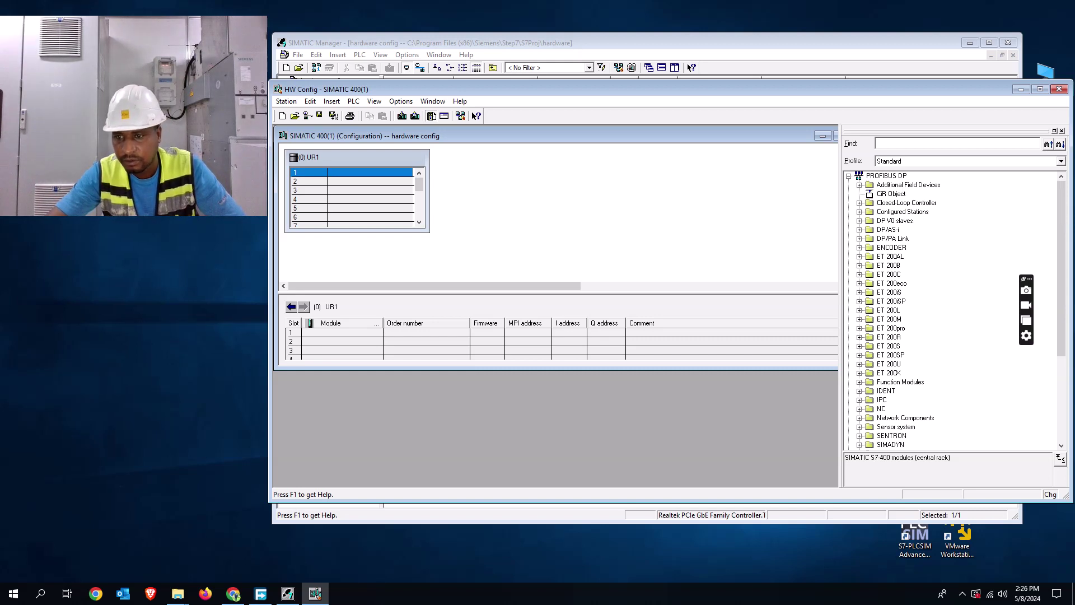
{"action": "scroll", "coordinate": [952, 311], "scroll_direction": "down", "scroll_amount": 5}
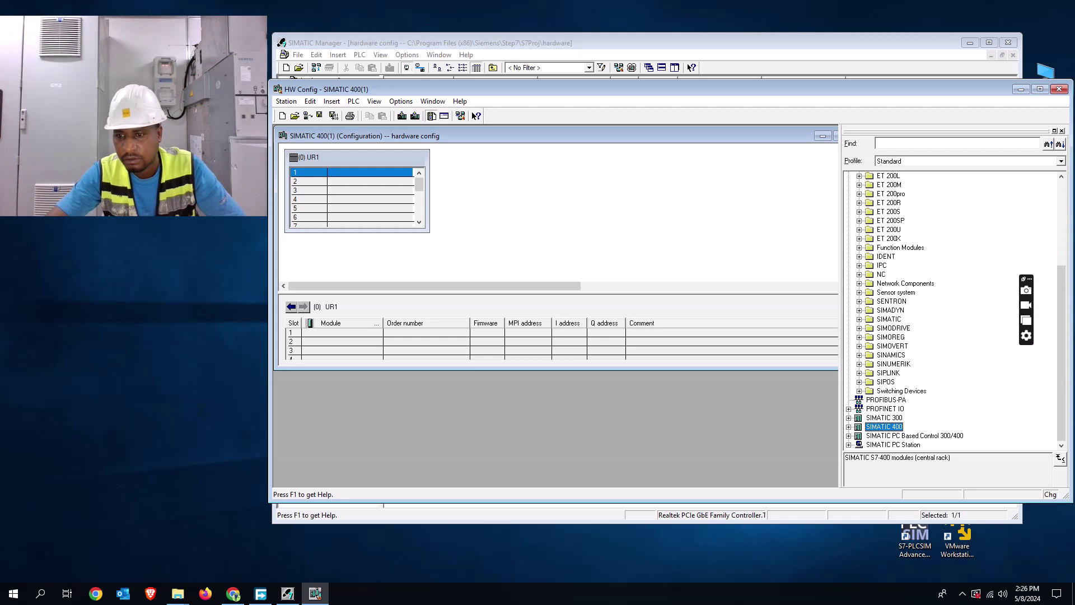
{"action": "left_click", "coordinate": [849, 427]}
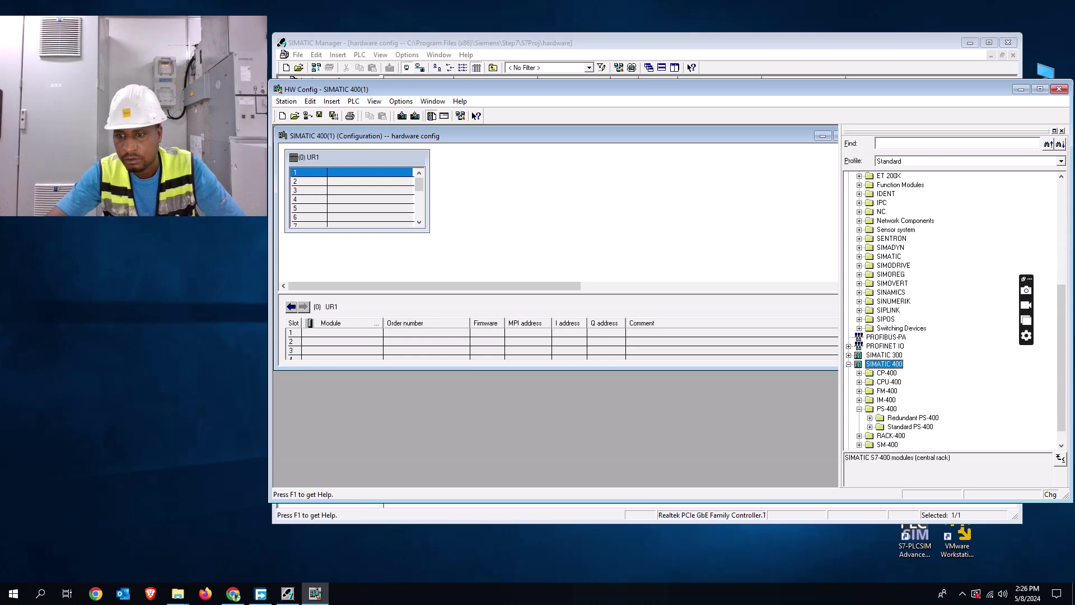
{"action": "key", "text": "Left"}
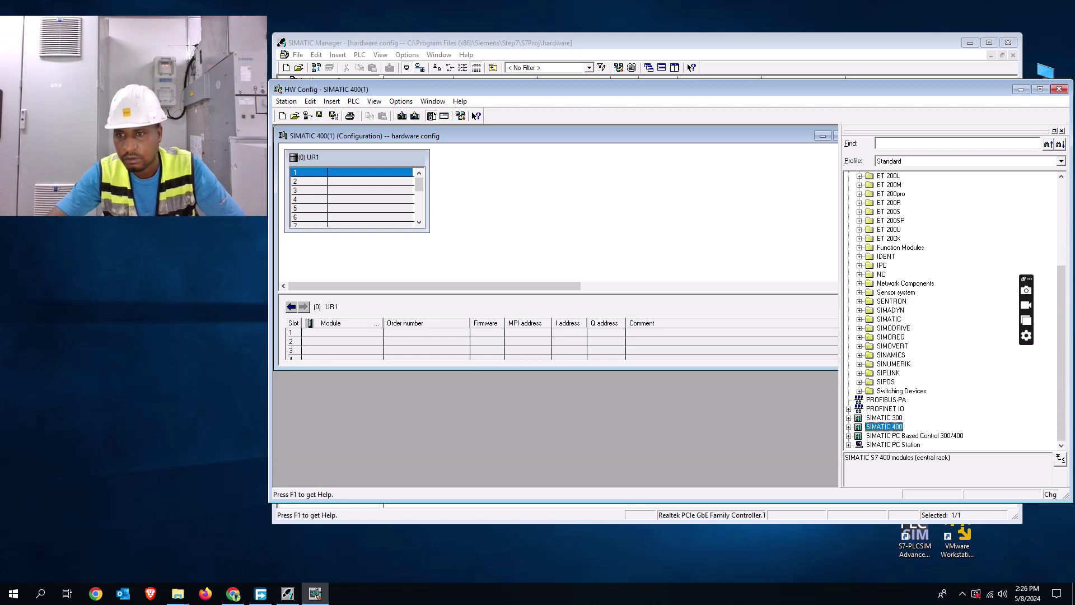
{"action": "scroll", "coordinate": [952, 311], "scroll_direction": "up", "scroll_amount": 5}
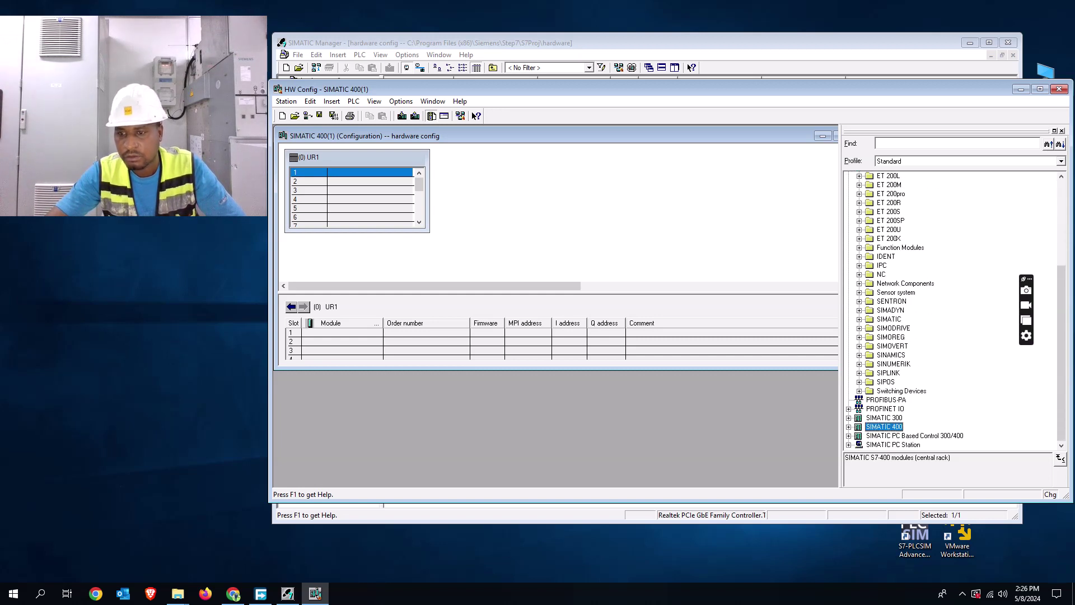
{"action": "key", "text": "Right"}
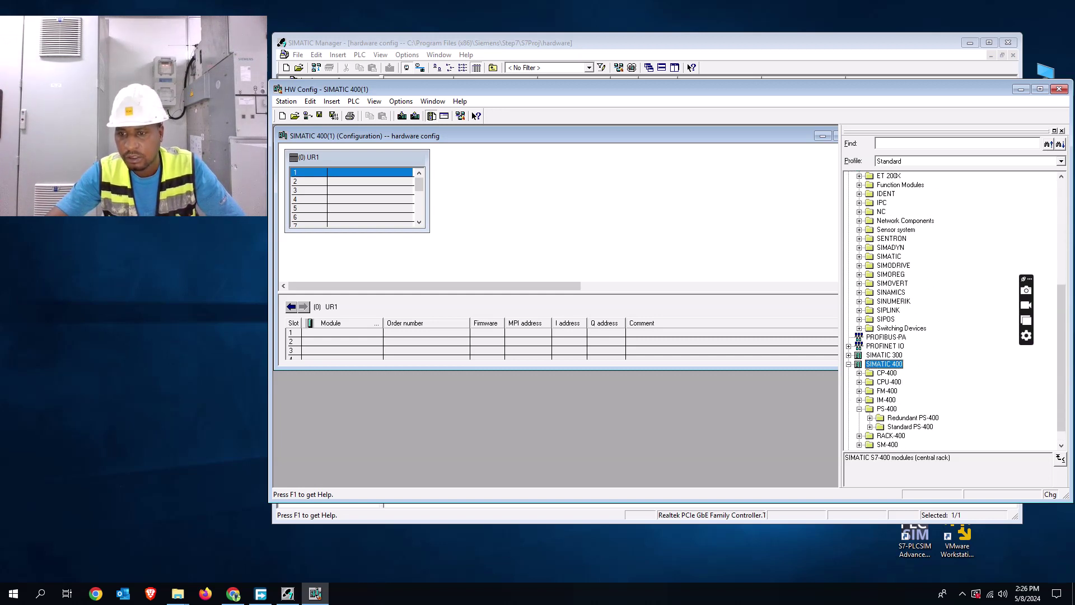
Insert the Standard PS-400 power supply PS 405 10A (6ES7 405-0KA02-0AA0) into slot 1 of the UR1 rack
{"action": "scroll", "coordinate": [950, 311], "scroll_direction": "down", "scroll_amount": 1}
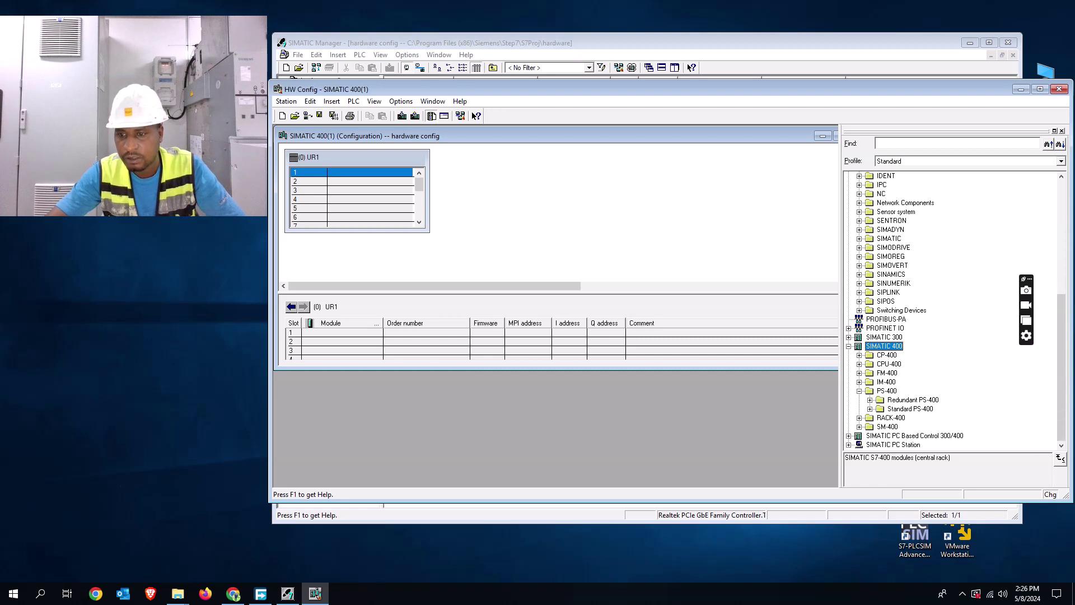
{"action": "left_click", "coordinate": [870, 409]}
{"action": "scroll", "coordinate": [952, 310], "scroll_direction": "down", "scroll_amount": 2}
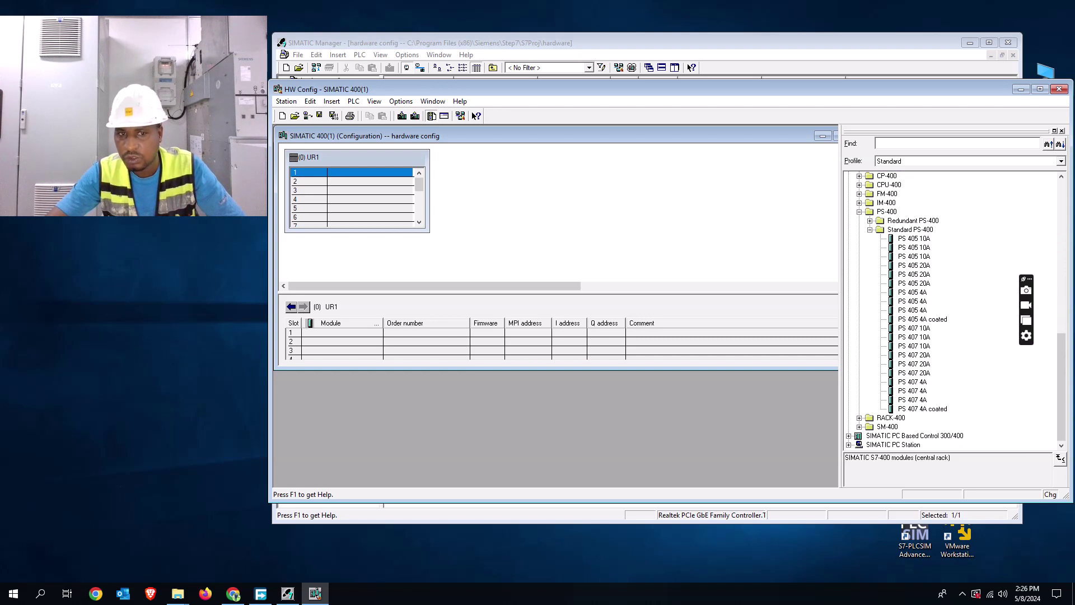
{"action": "left_click", "coordinate": [913, 256]}
{"action": "double_click", "coordinate": [913, 256]}
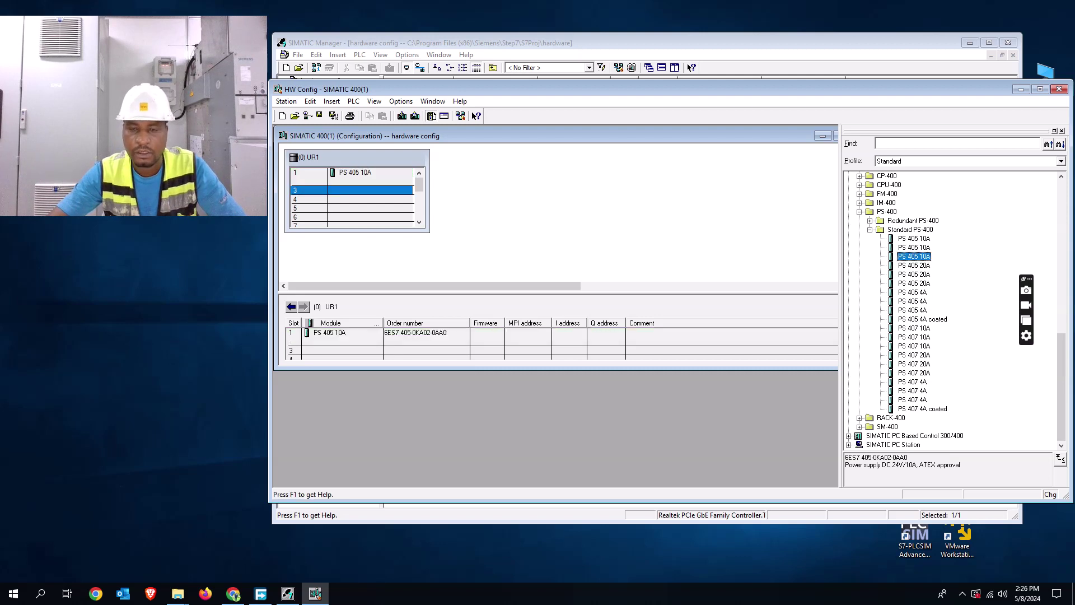
{"action": "left_click", "coordinate": [869, 229]}
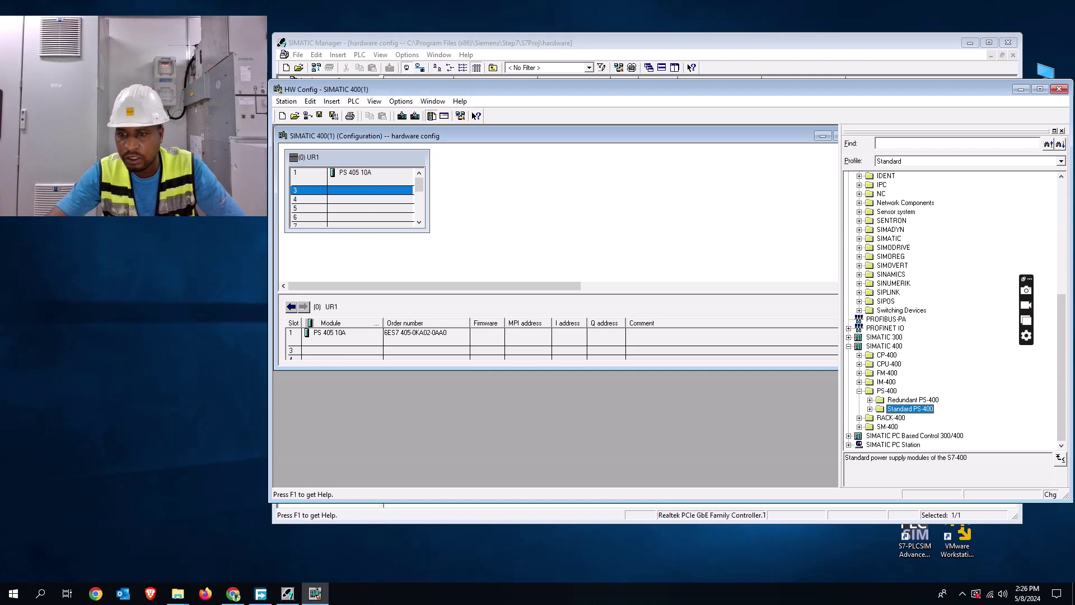
Insert the CPU 414-3 PN/DP, order number 6ES7 414-3EM07-0AB0, firmware V7.0, into slot 3 of the UR1 rack
{"action": "left_click", "coordinate": [859, 363]}
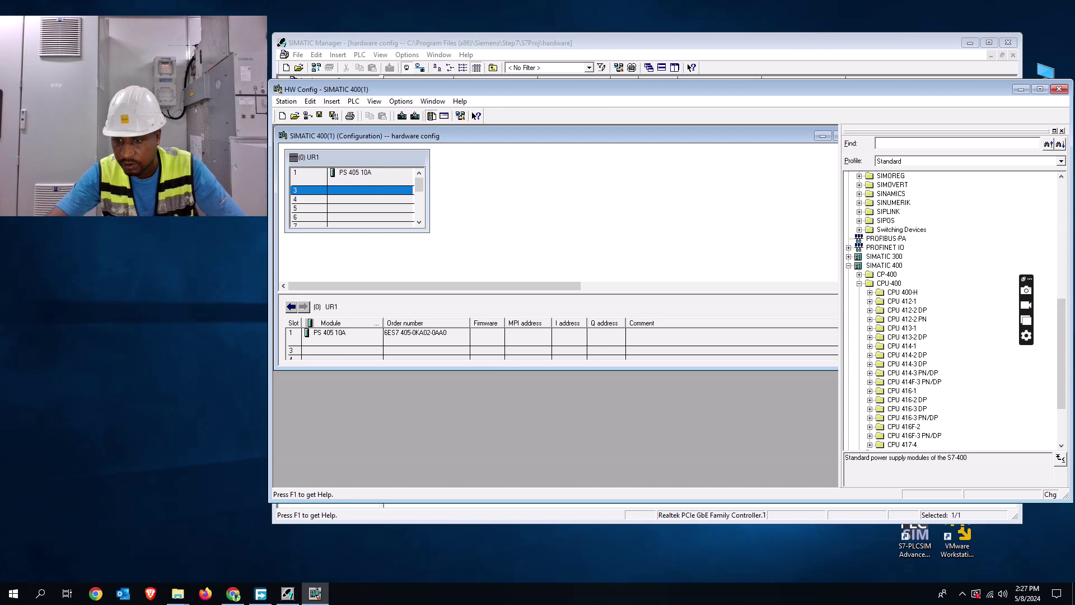
{"action": "left_click", "coordinate": [869, 373]}
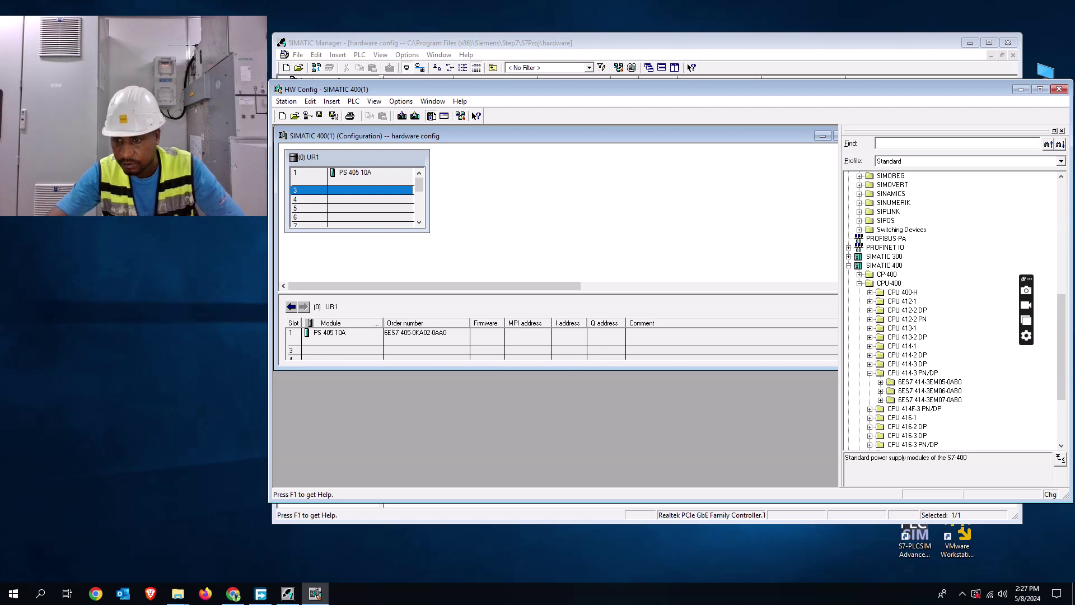
{"action": "left_click", "coordinate": [881, 381]}
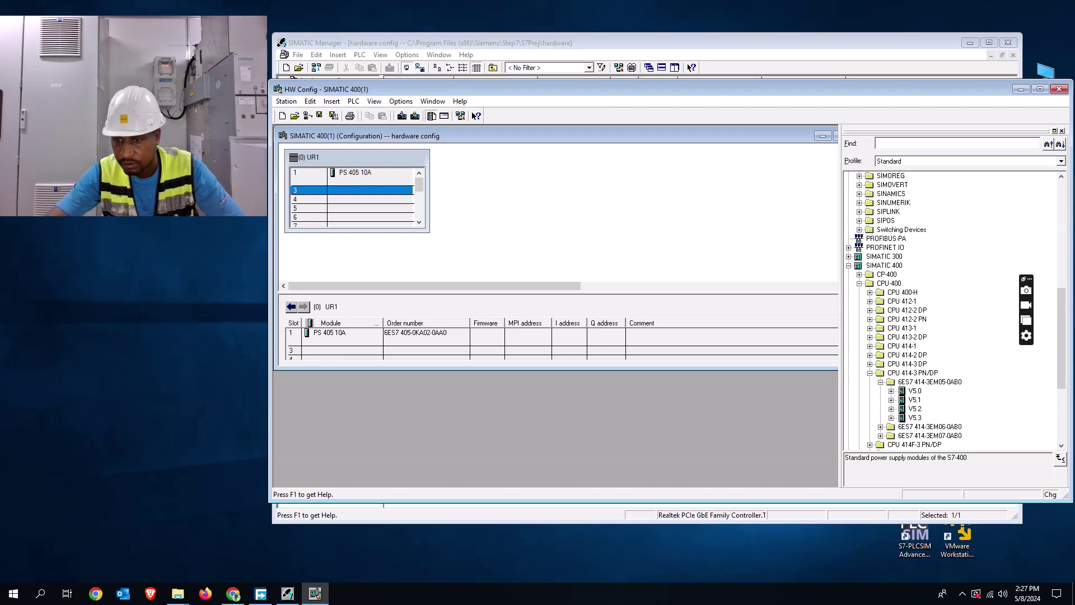
{"action": "left_click", "coordinate": [881, 426]}
{"action": "scroll", "coordinate": [880, 426], "scroll_direction": "down", "scroll_amount": 3}
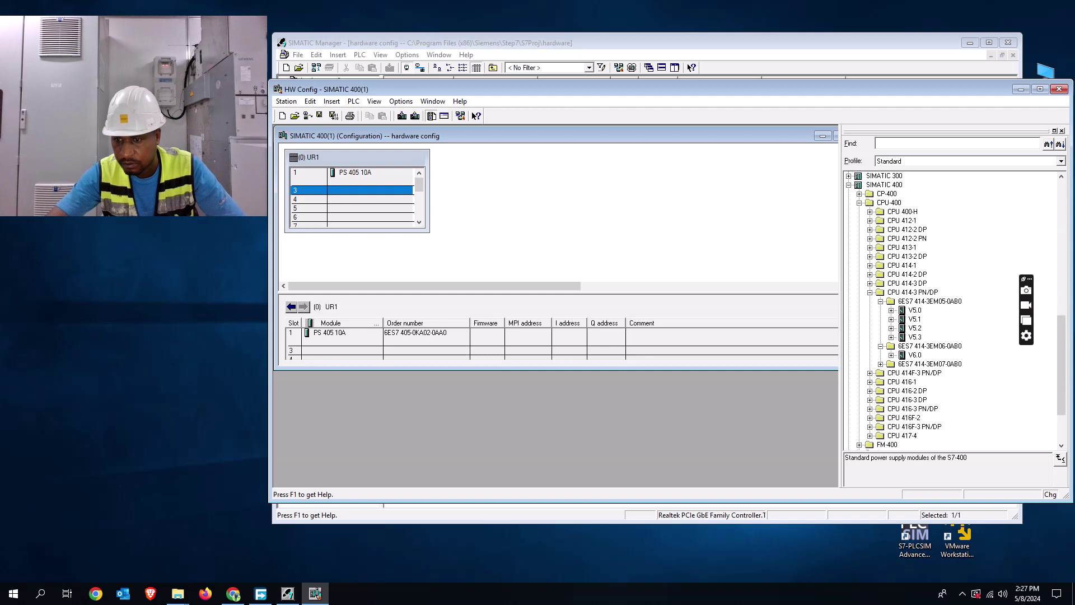
{"action": "left_click", "coordinate": [881, 363]}
{"action": "double_click", "coordinate": [915, 372]}
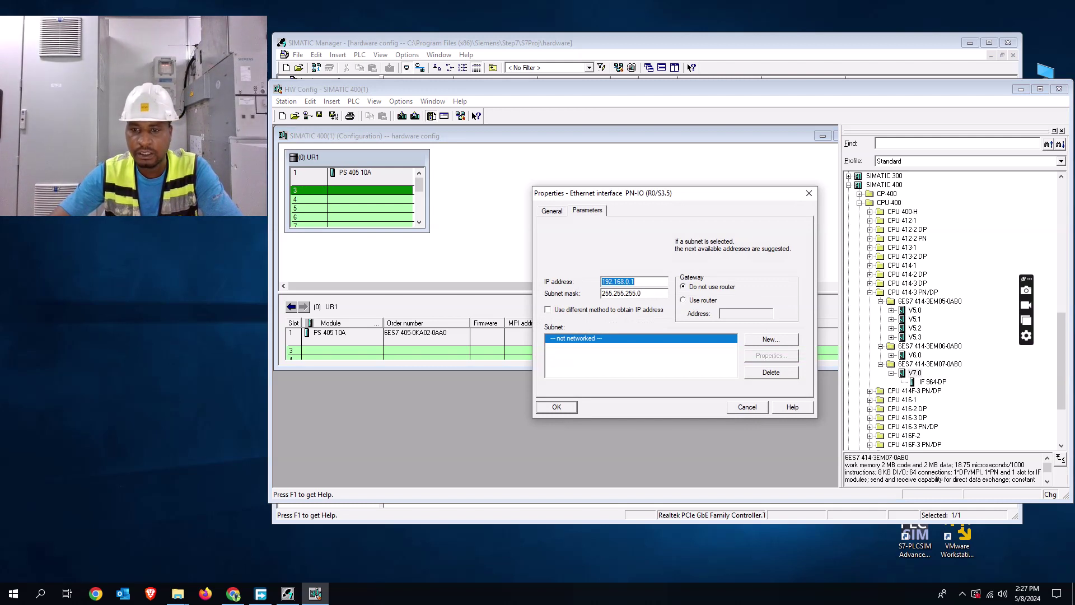
Connect the CPU's PN-IO interface to a new Industrial Ethernet subnet, keeping its default name, IP address 192.168.0.1 and mask 255.255.255.0
{"action": "left_click", "coordinate": [771, 338]}
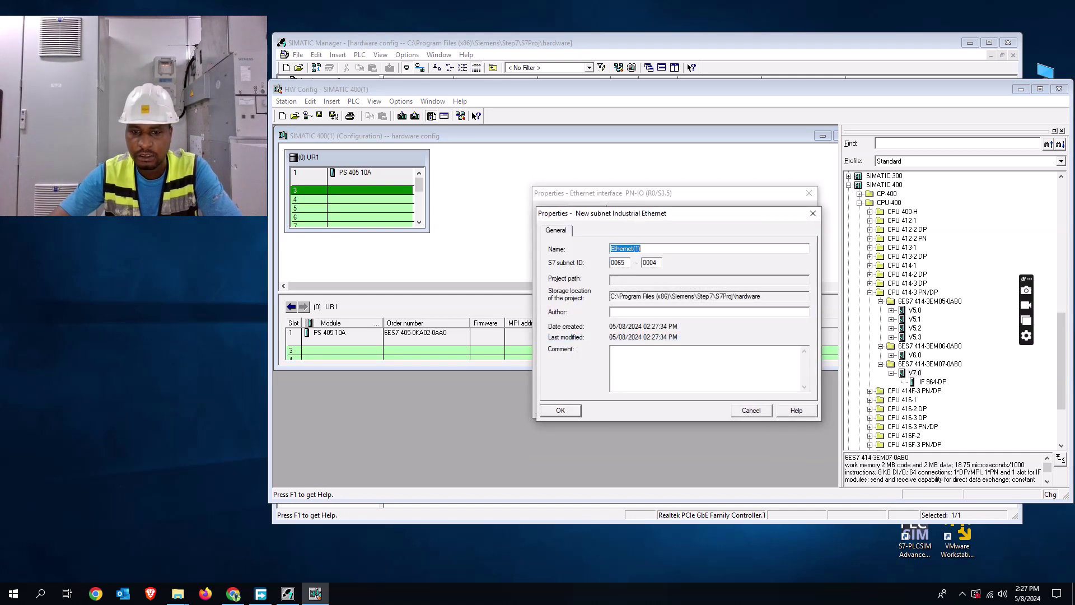
{"action": "key", "text": "Return"}
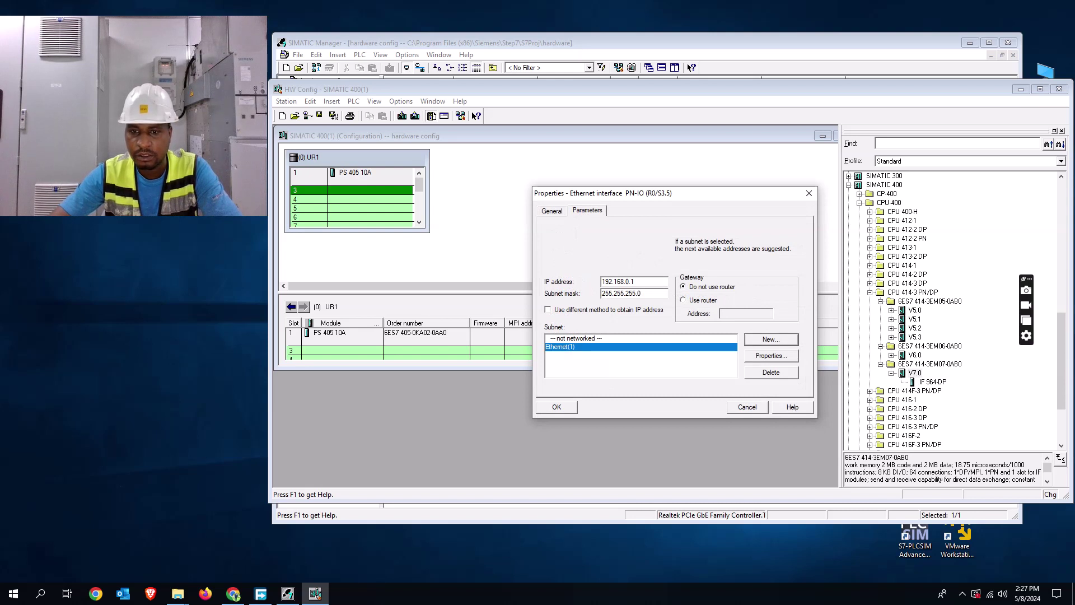
{"action": "key", "text": "Return"}
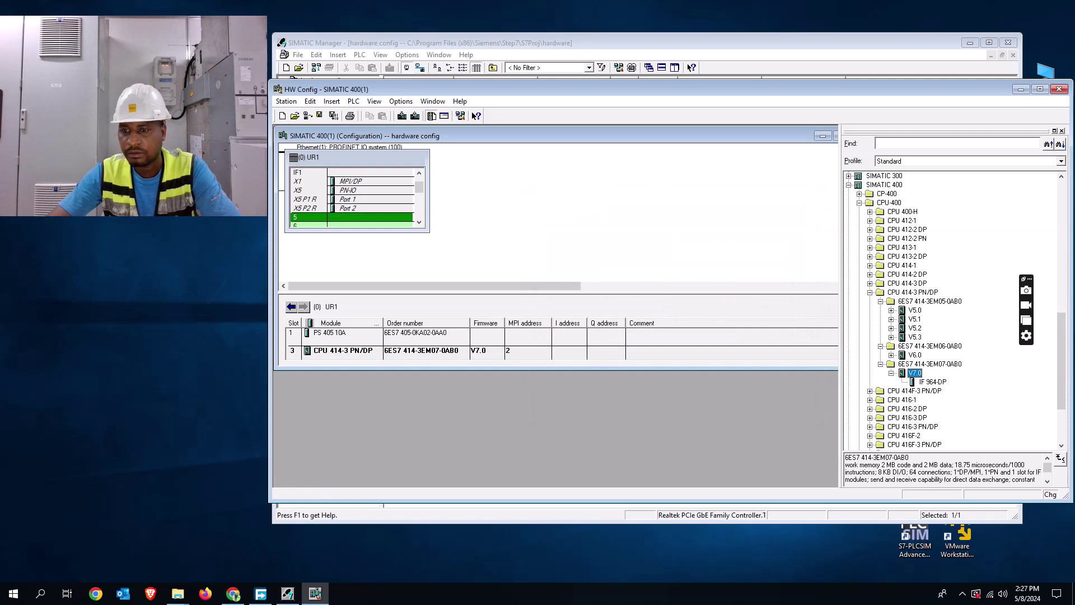
{"action": "left_click", "coordinate": [880, 363]}
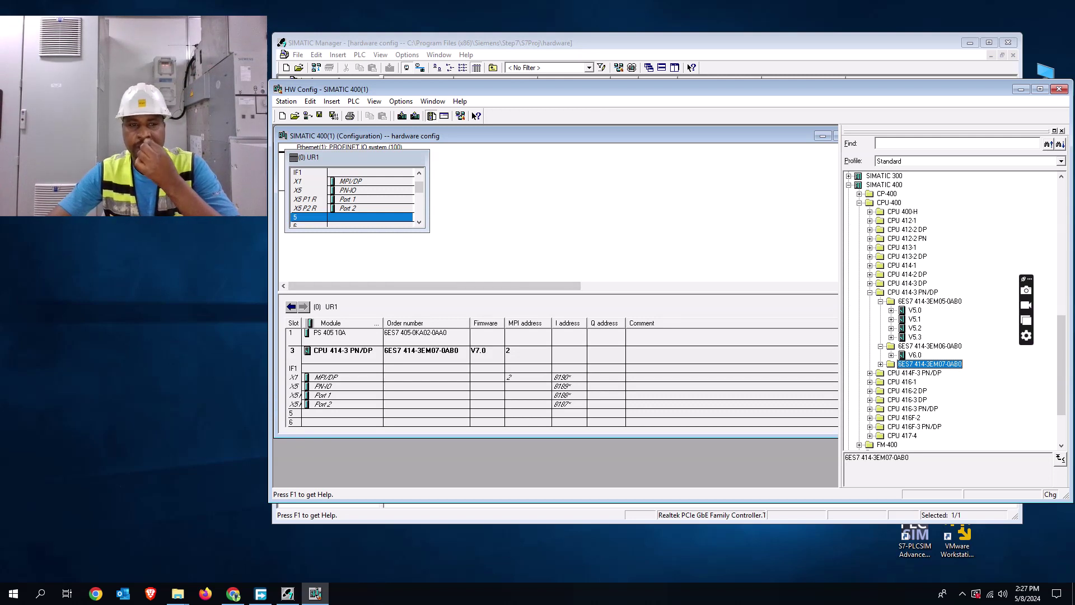
{"action": "left_click", "coordinate": [372, 180]}
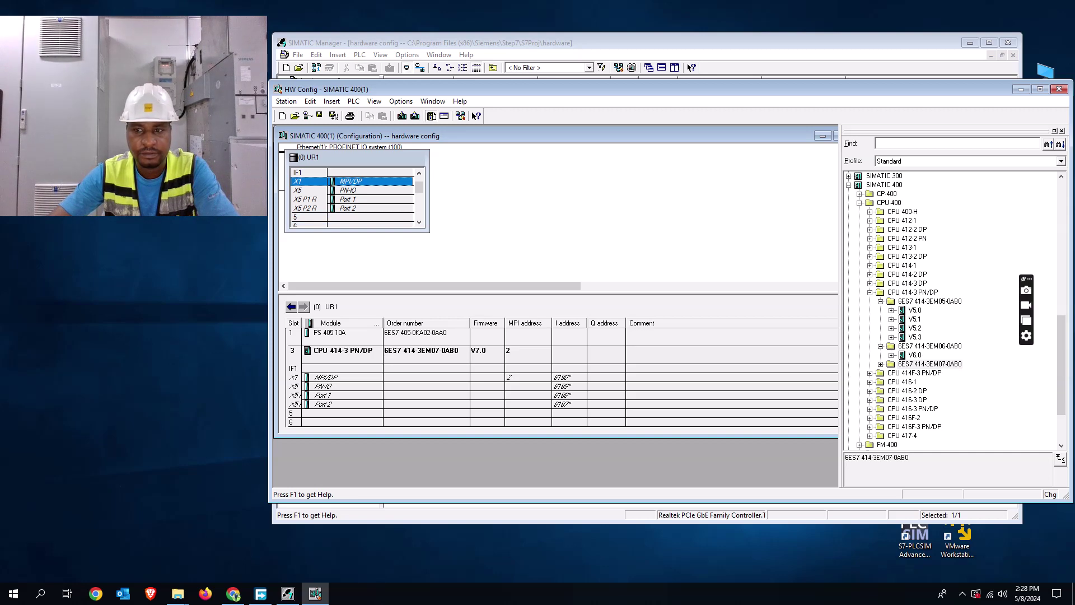
{"action": "right_click", "coordinate": [386, 179]}
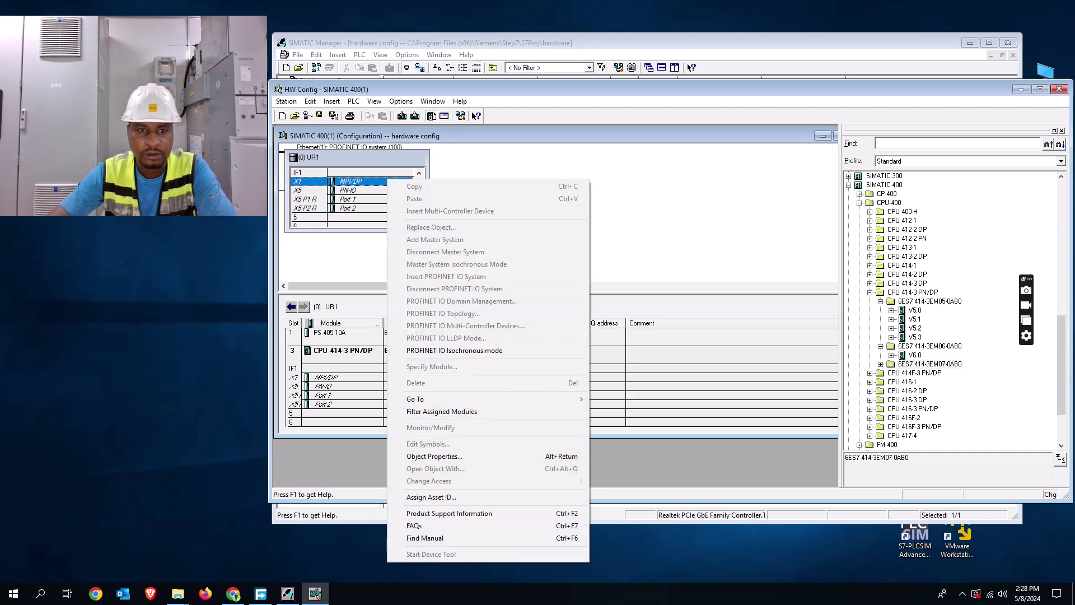
{"action": "key", "text": "Escape"}
{"action": "right_click", "coordinate": [392, 181]}
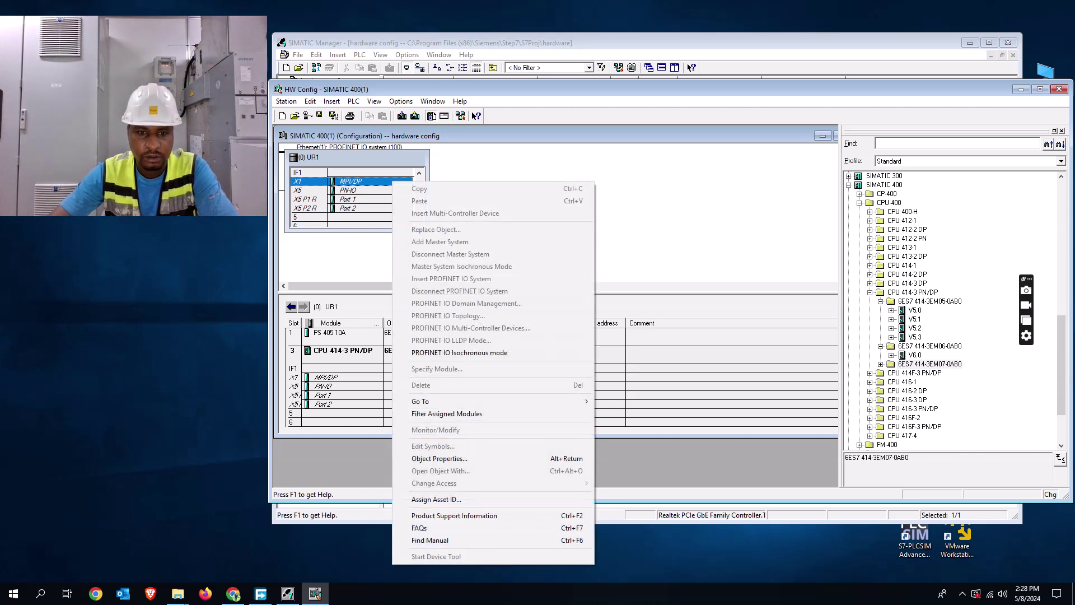
{"action": "key", "text": "Escape"}
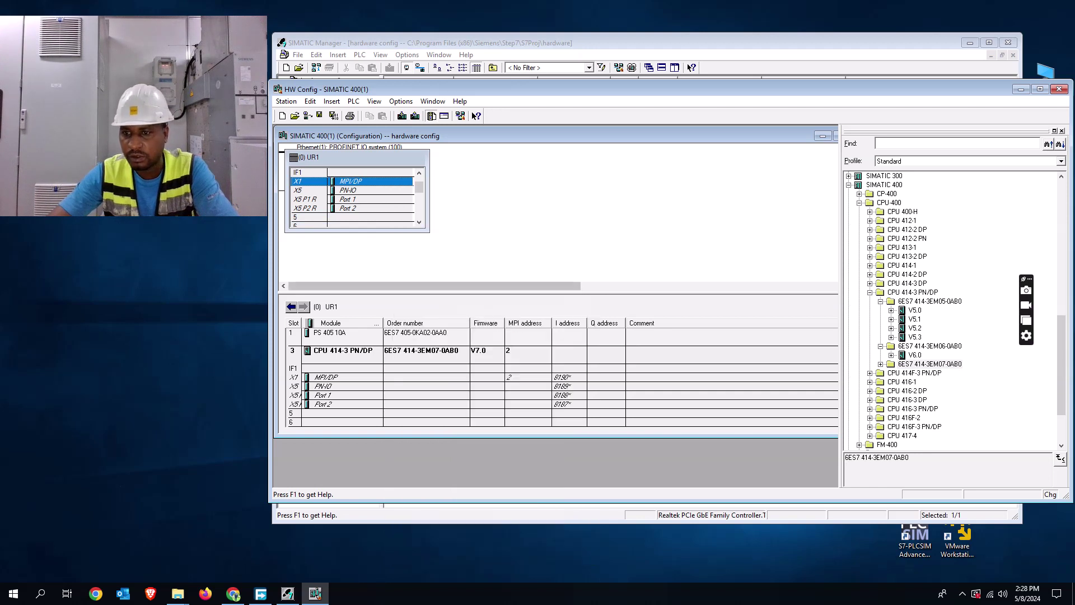
Collapse the CPU 414-3 PN/DP folder in the hardware catalog
{"action": "left_click", "coordinate": [881, 300]}
{"action": "key", "text": "Left"}
{"action": "key", "text": "Left"}
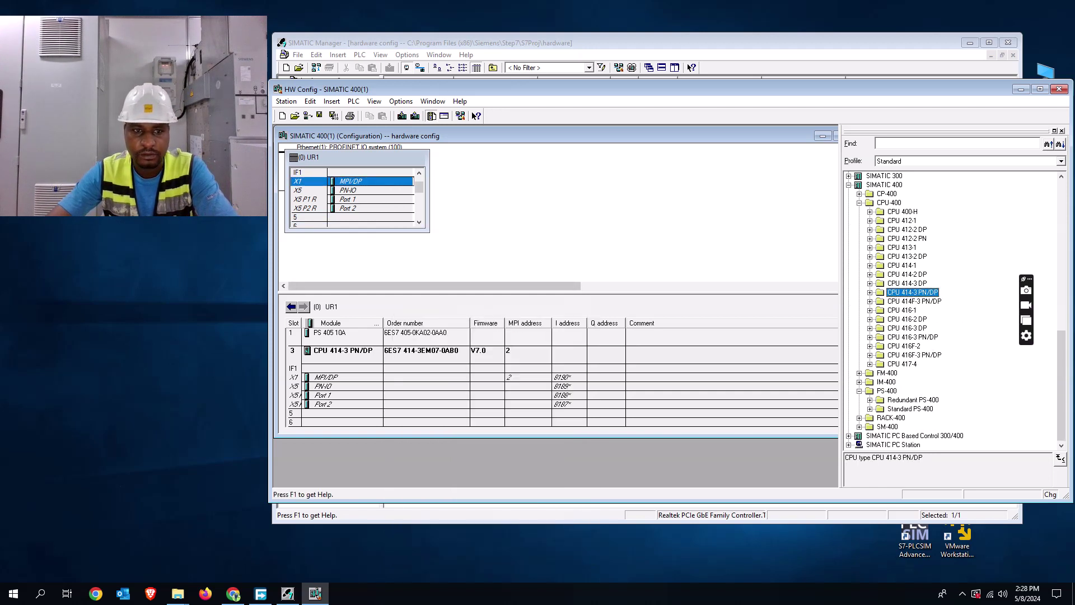
View the general properties of the CPU 414-3 PN/DP in slot 3, leaving them unchanged
{"action": "left_click_drag", "start_coordinate": [419, 187], "coordinate": [419, 183]}
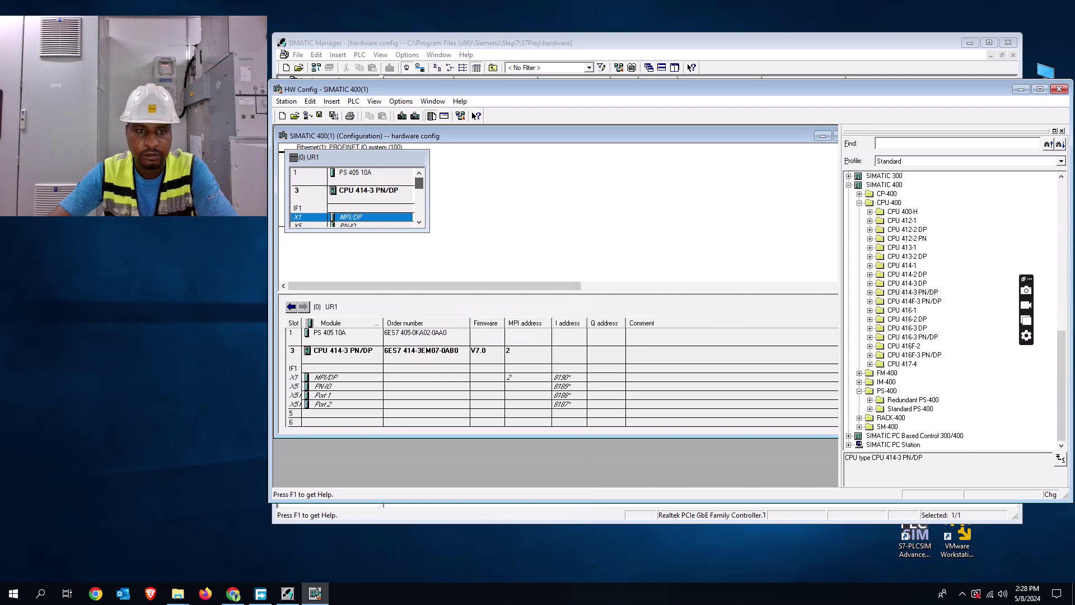
{"action": "left_click", "coordinate": [368, 191]}
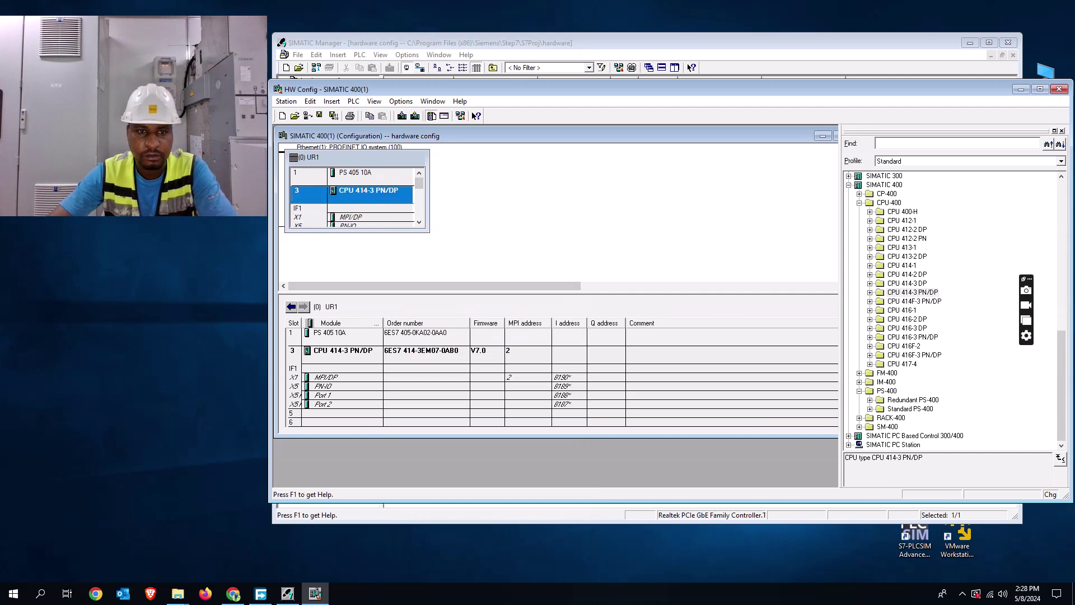
{"action": "double_click", "coordinate": [368, 191]}
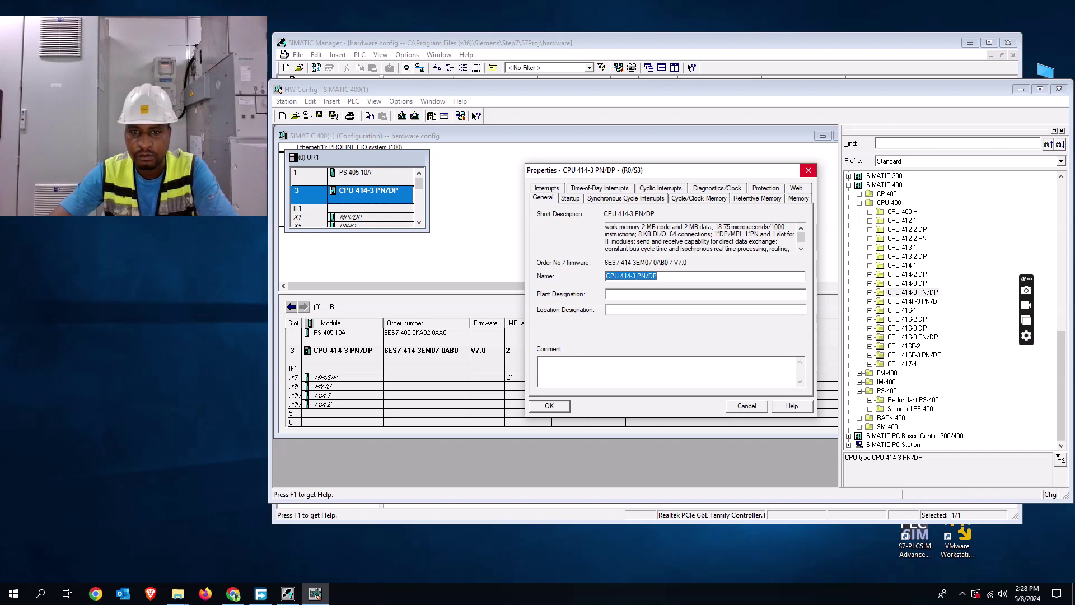
{"action": "left_click", "coordinate": [808, 170]}
Set the CPU's MPI/DP interface to PROFIBUS on a new subnet PROFIBUS(1) with address 2 and default settings, and enlarge the UR1 rack window
{"action": "double_click", "coordinate": [351, 217]}
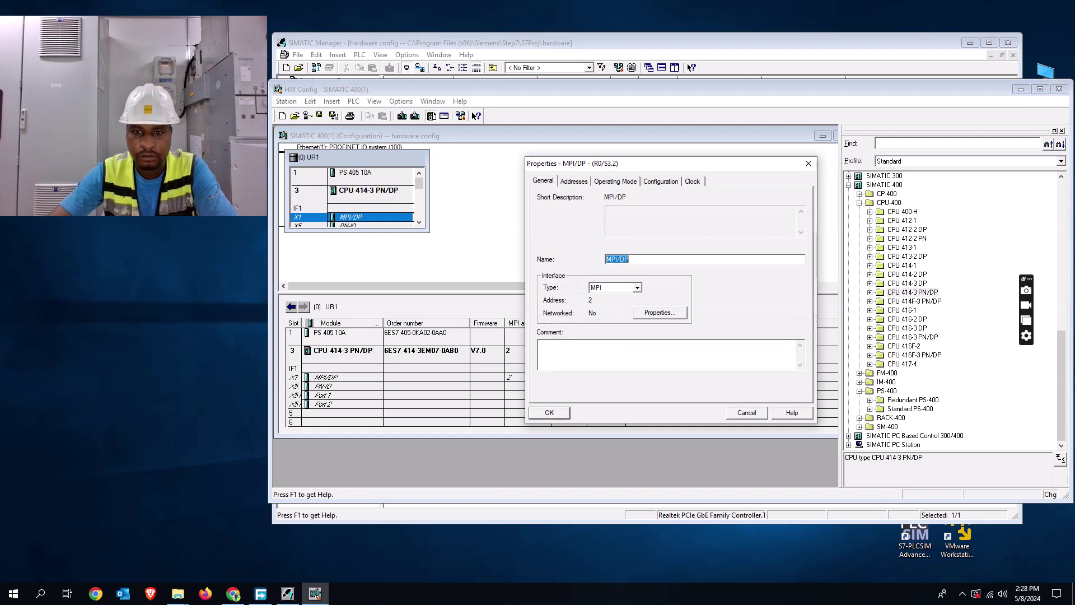
{"action": "left_click", "coordinate": [637, 287]}
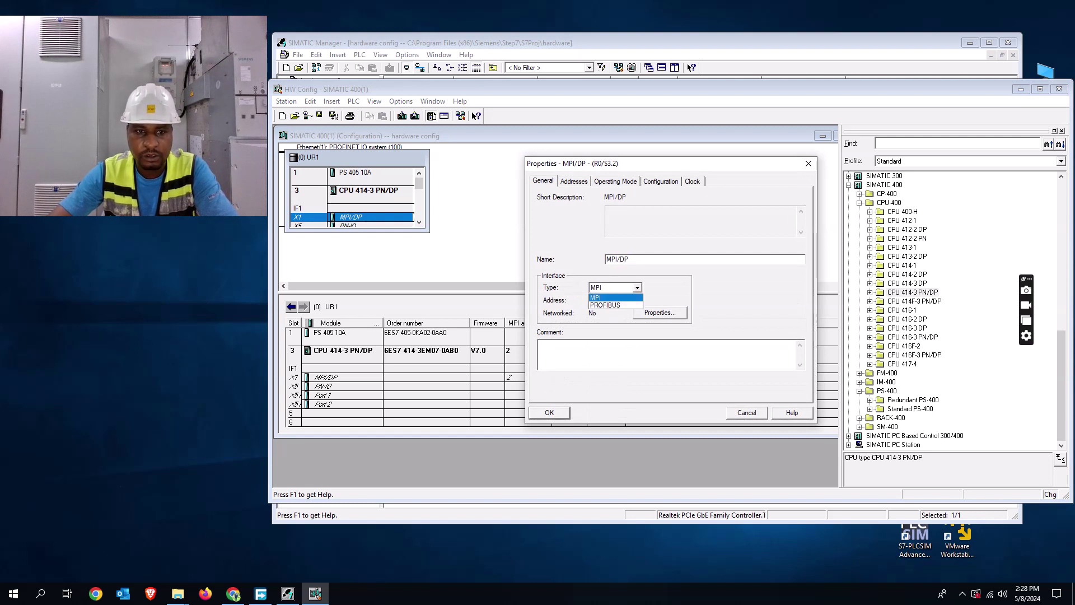
{"action": "left_click", "coordinate": [606, 304]}
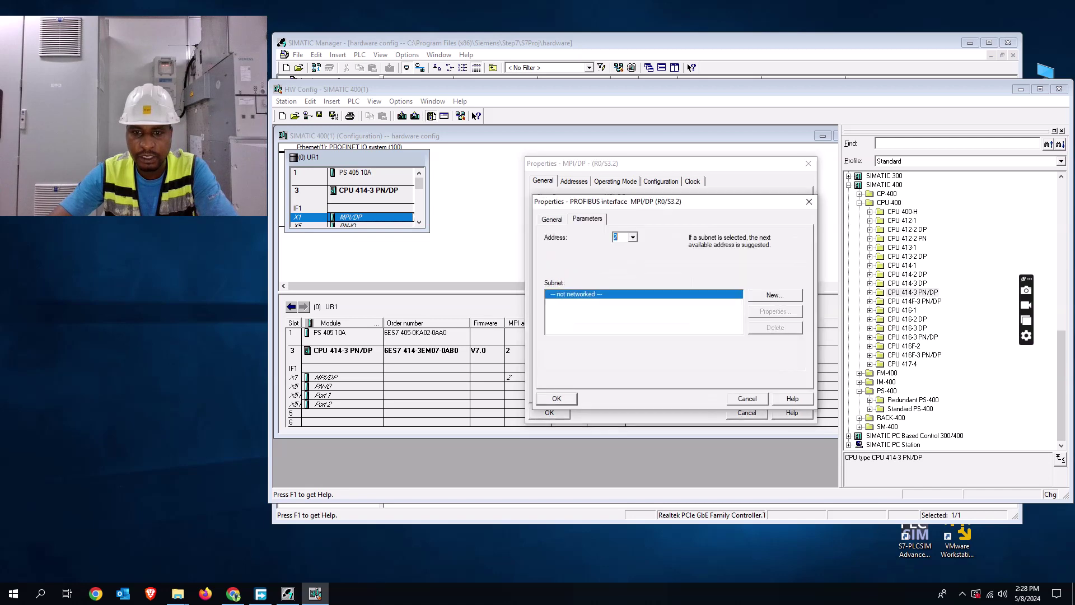
{"action": "left_click", "coordinate": [775, 295]}
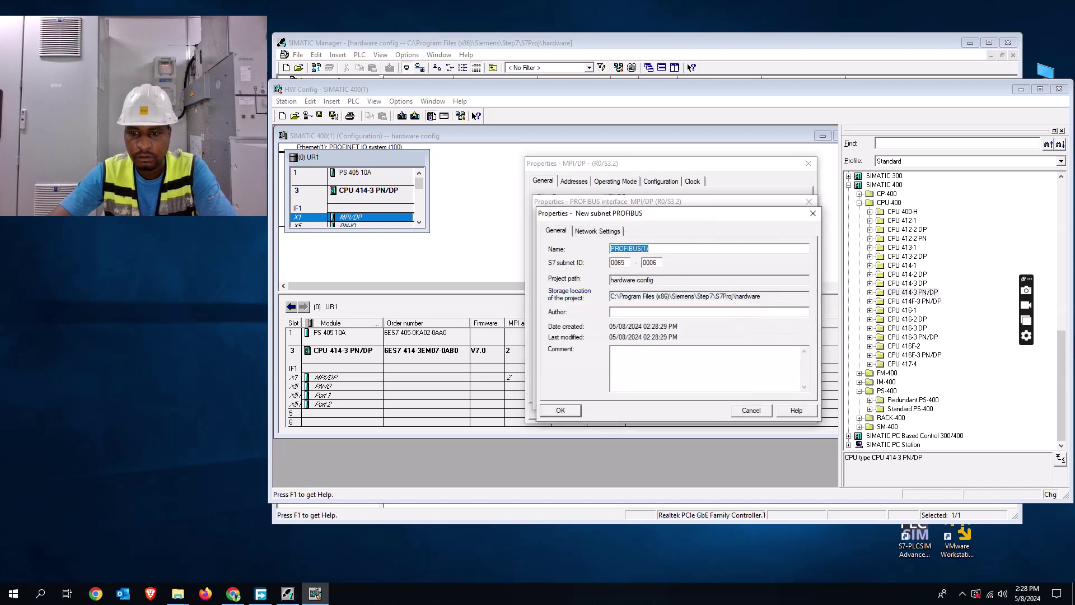
{"action": "key", "text": "Return"}
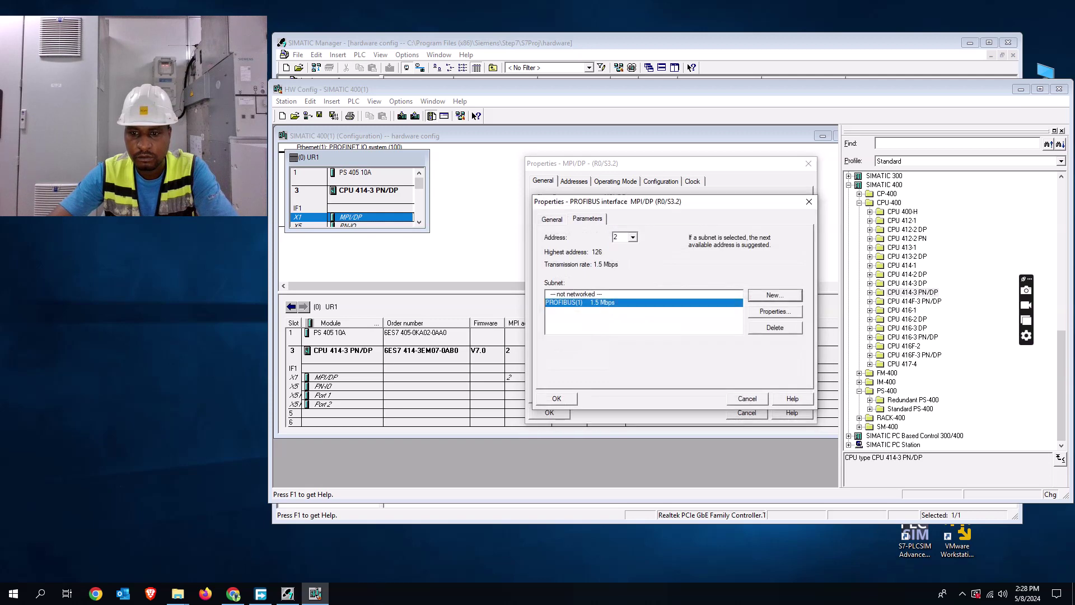
{"action": "key", "text": "Return"}
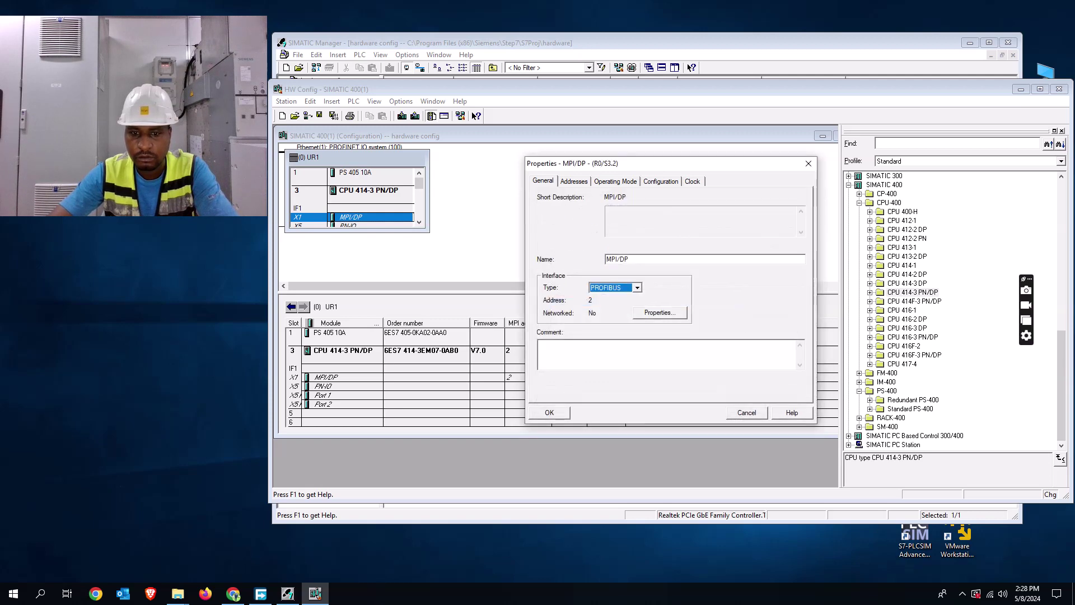
{"action": "key", "text": "Return"}
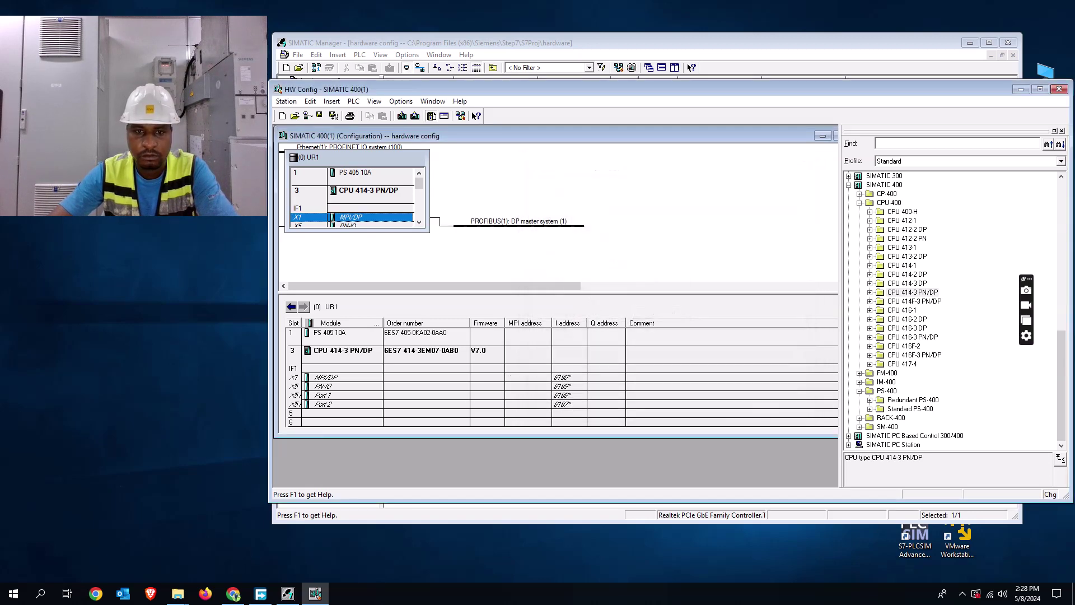
{"action": "key", "text": "Escape"}
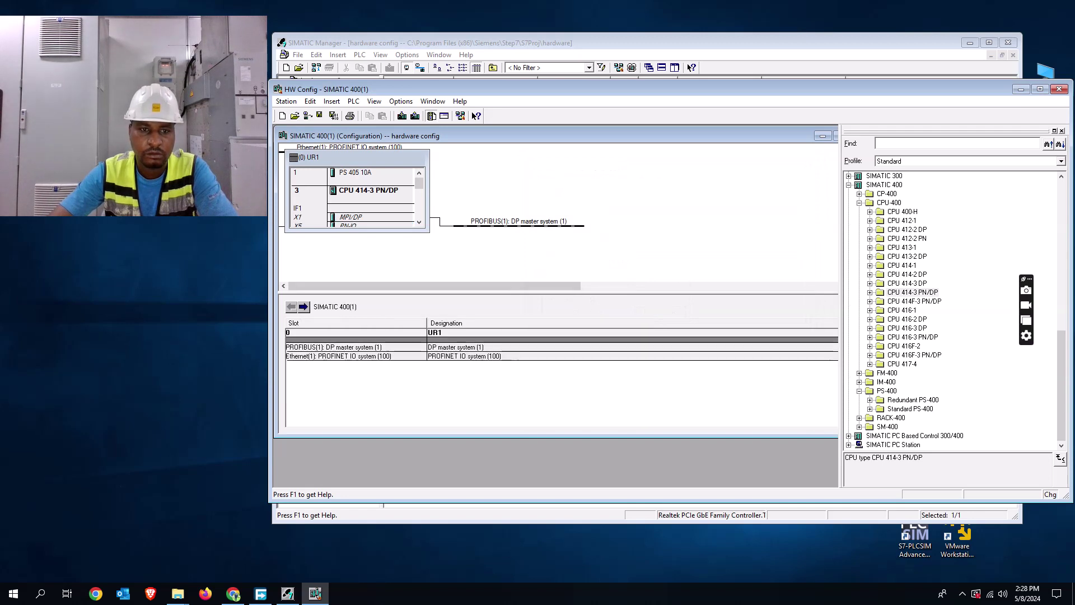
{"action": "left_click_drag", "start_coordinate": [357, 231], "coordinate": [357, 272]}
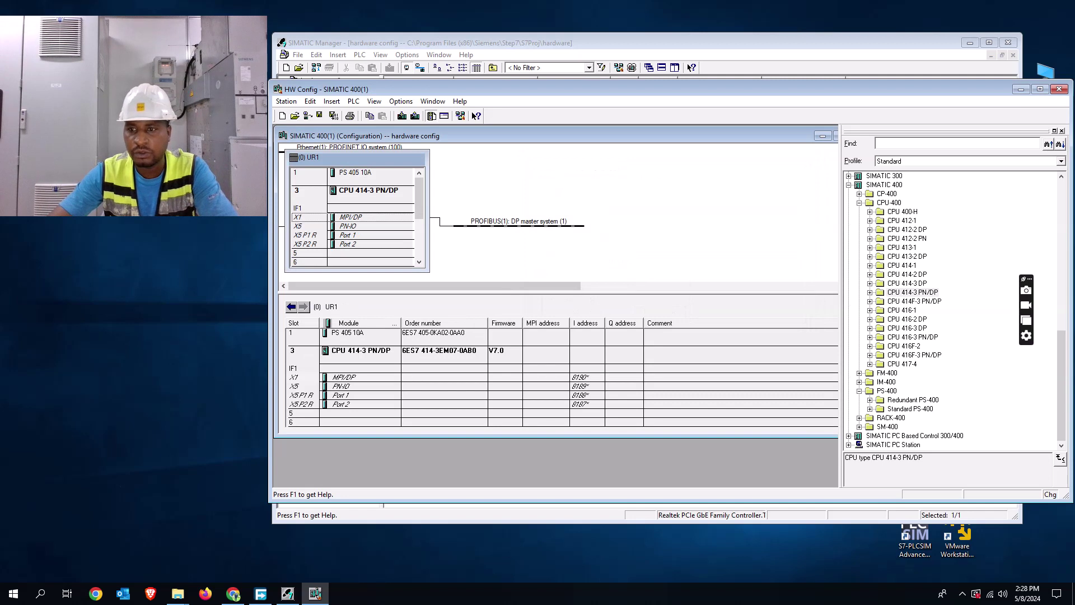
Expand the ET 200M folder under PROFIBUS DP in the hardware catalog and the first IM 153 entry inside it
{"action": "scroll", "coordinate": [952, 308], "scroll_direction": "up", "scroll_amount": 14}
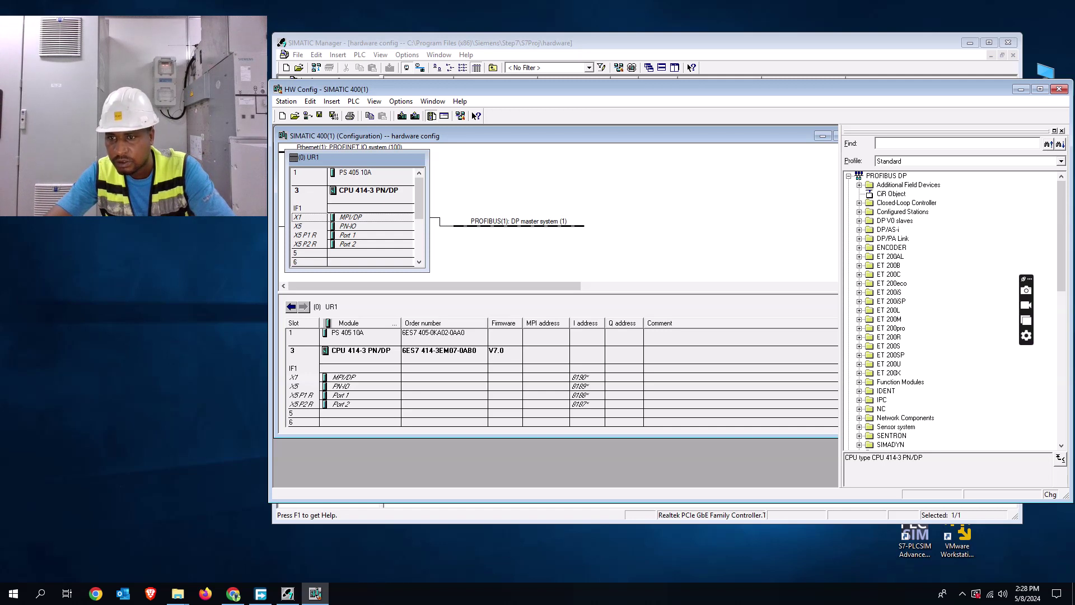
{"action": "left_click", "coordinate": [859, 319]}
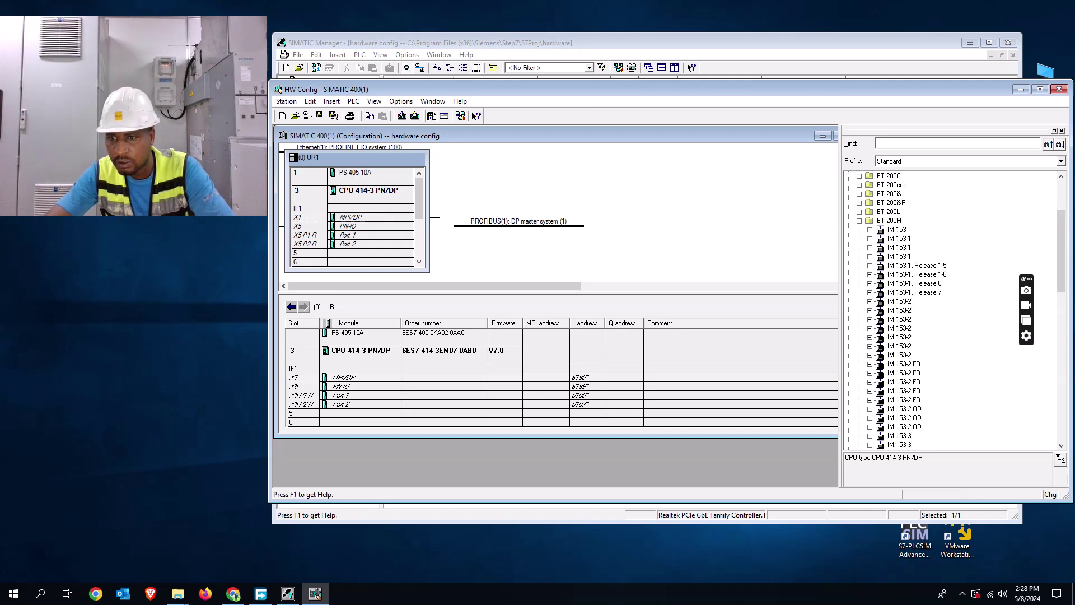
{"action": "scroll", "coordinate": [952, 311], "scroll_direction": "up", "scroll_amount": 3}
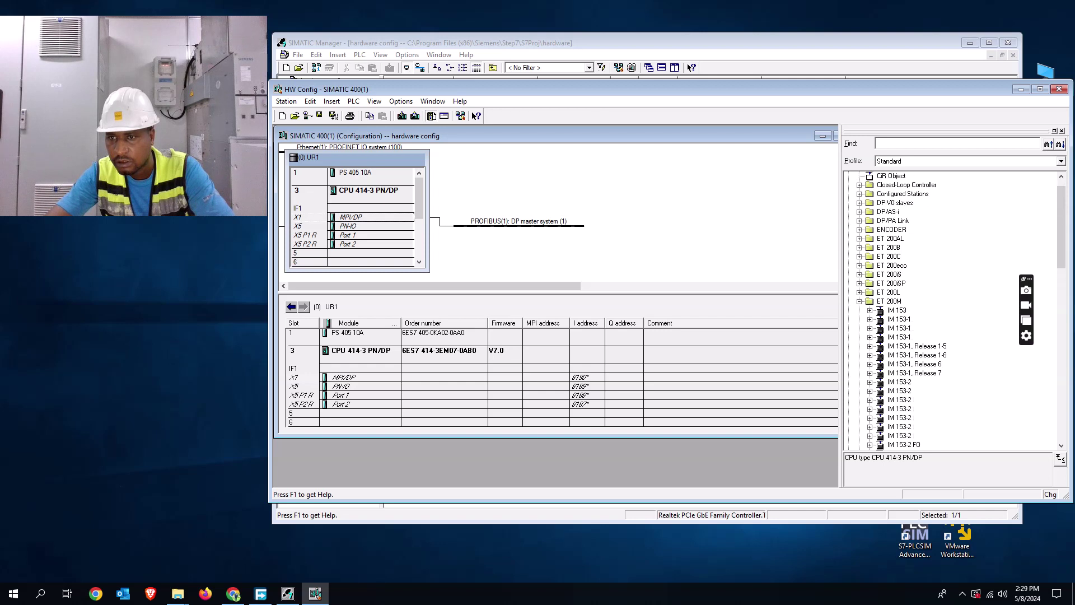
{"action": "scroll", "coordinate": [952, 311], "scroll_direction": "up", "scroll_amount": 1}
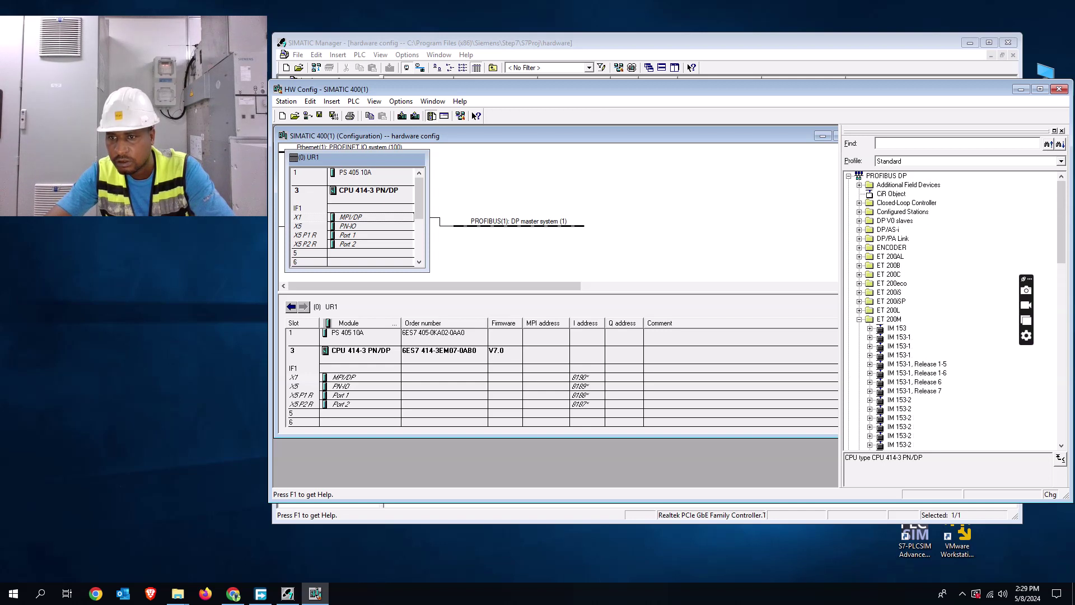
{"action": "scroll", "coordinate": [952, 311], "scroll_direction": "down", "scroll_amount": 2}
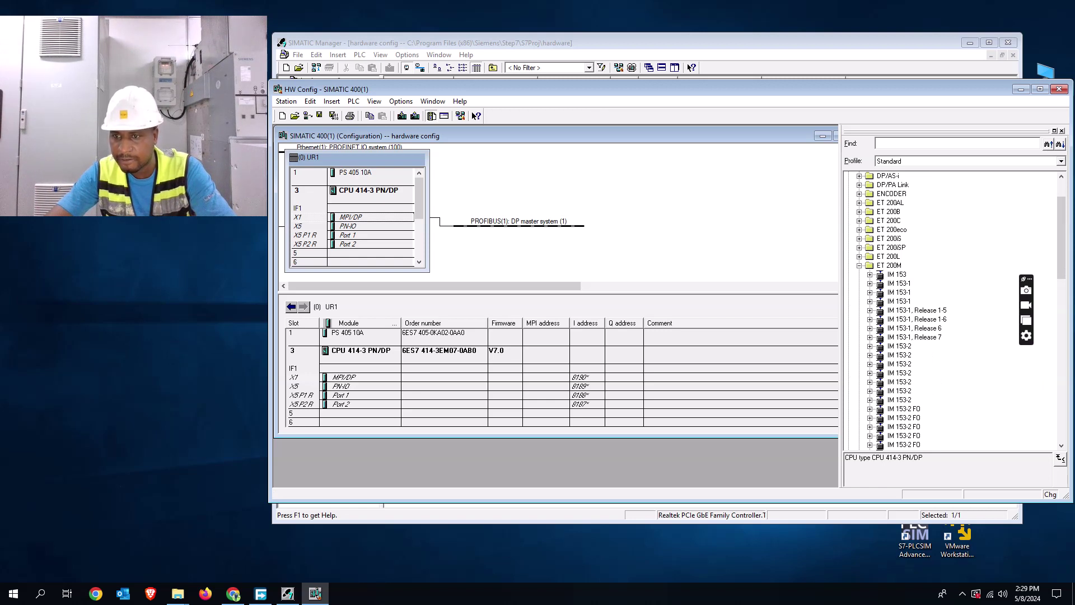
{"action": "left_click", "coordinate": [899, 302]}
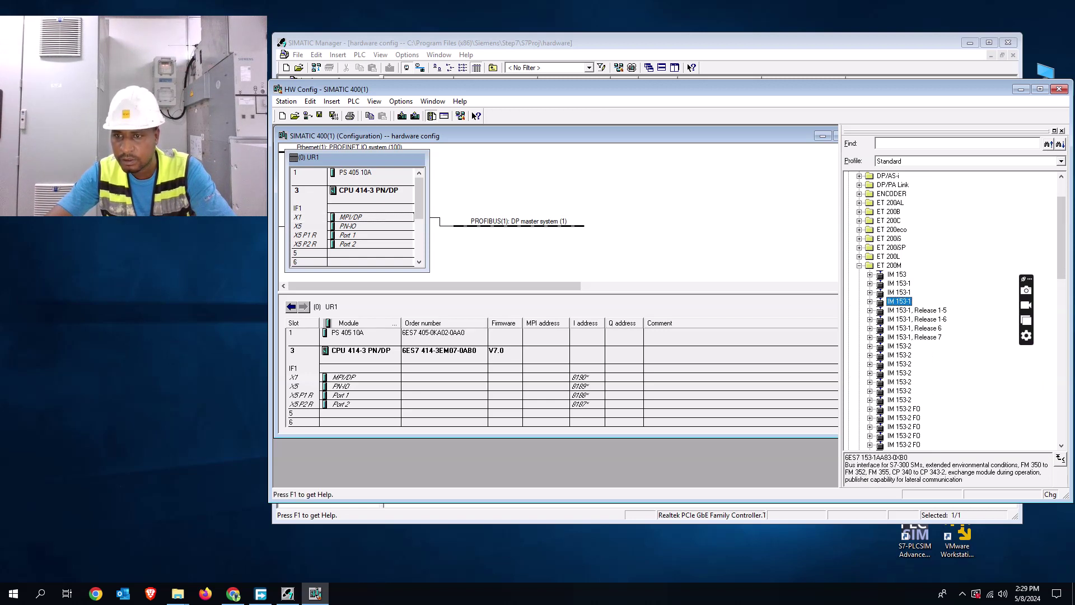
{"action": "left_click", "coordinate": [869, 274]}
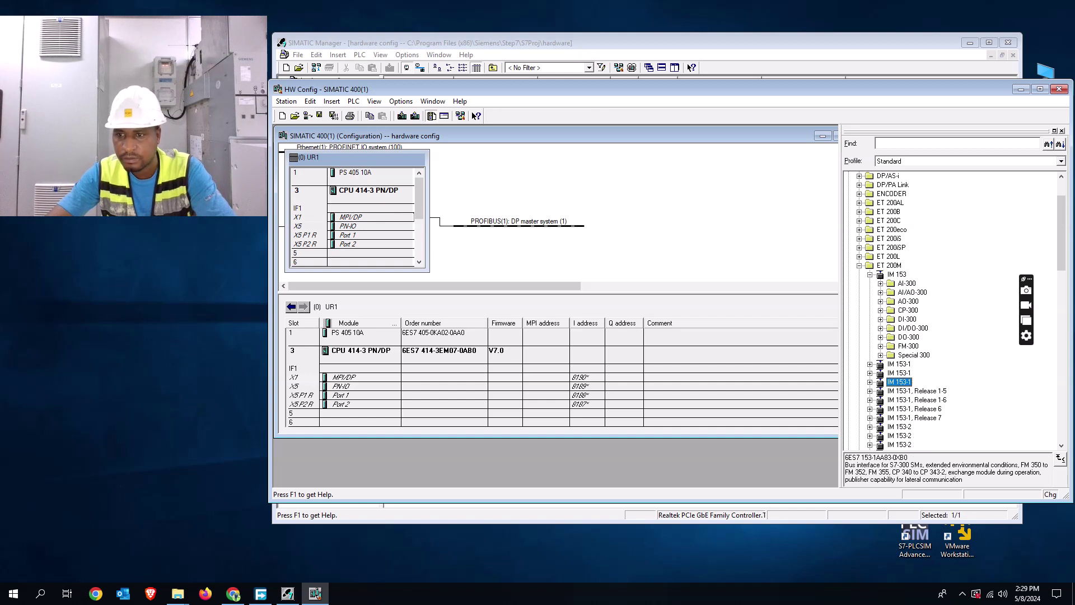
{"action": "left_click", "coordinate": [869, 274]}
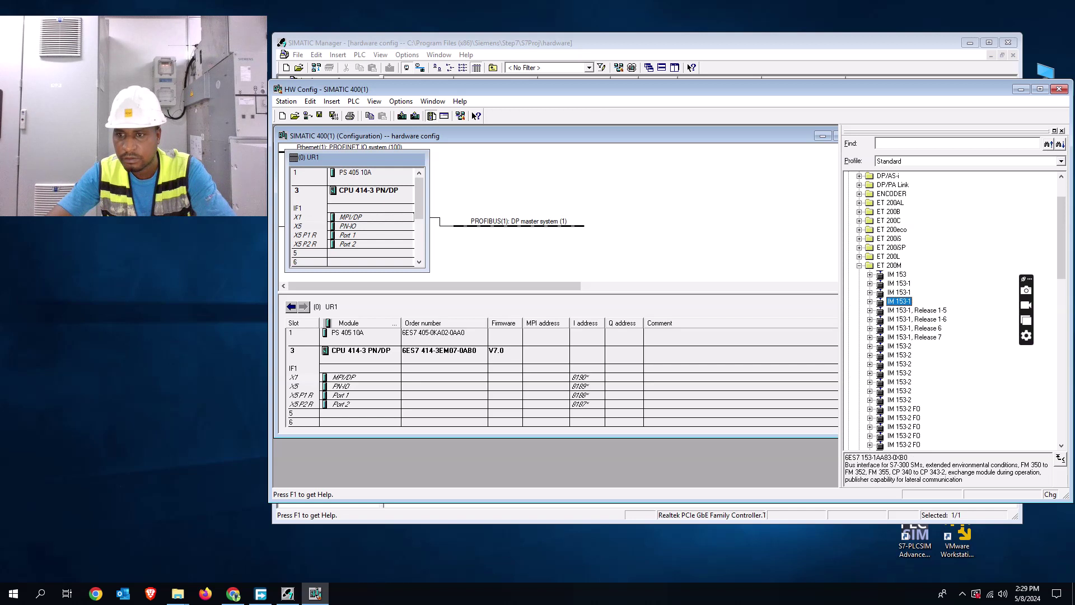
{"action": "left_click", "coordinate": [870, 274]}
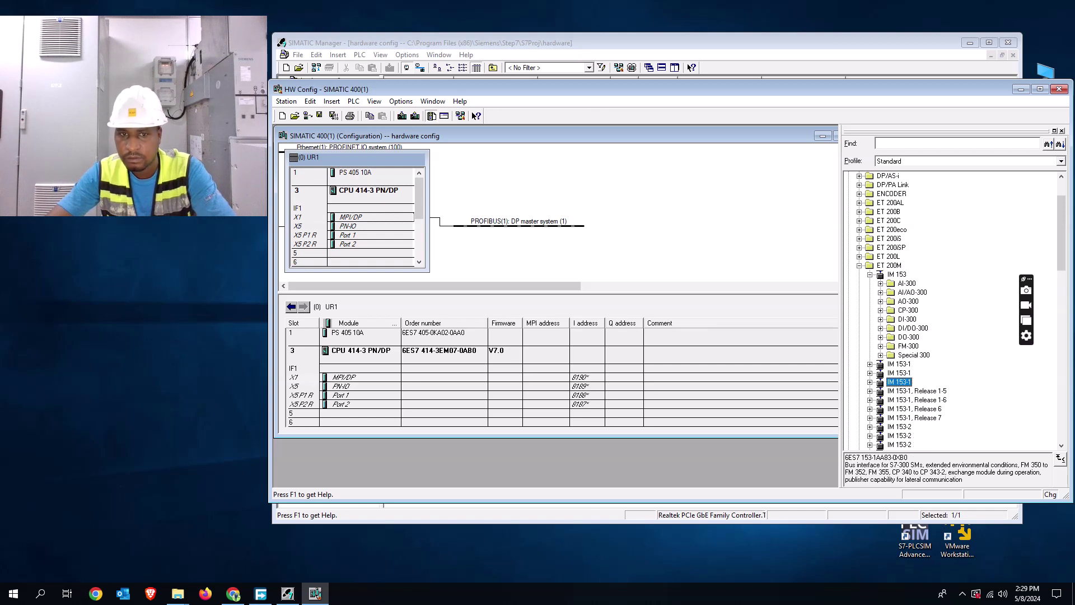
Insert an ET 200M IM 153 on the PROFIBUS(1) DP master system with PROFIBUS address 1, keeping the default subnet properties
{"action": "right_click", "coordinate": [538, 225]}
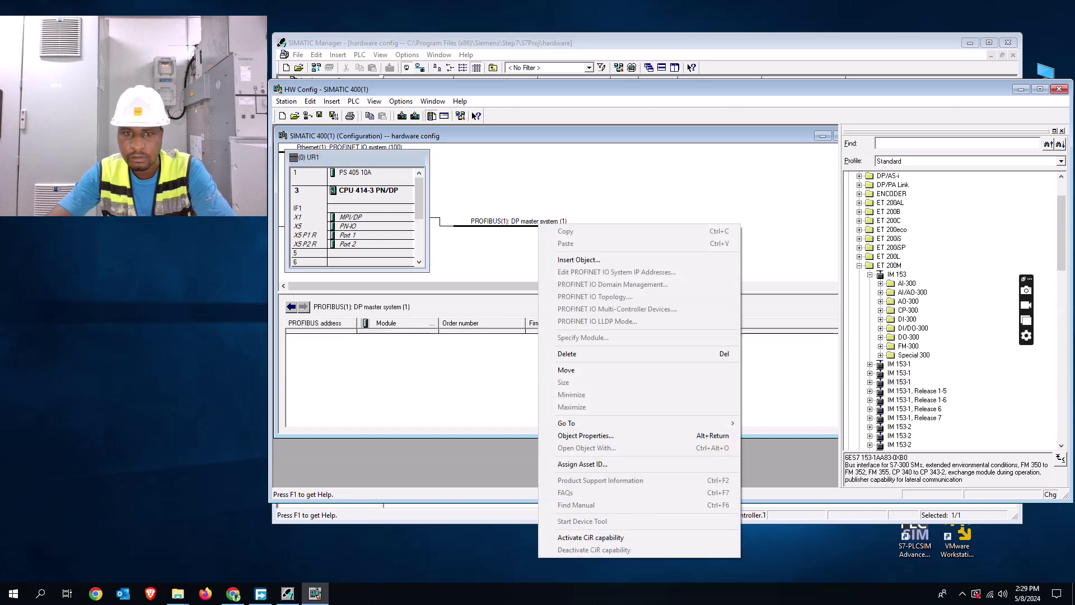
{"action": "left_click", "coordinate": [578, 259]}
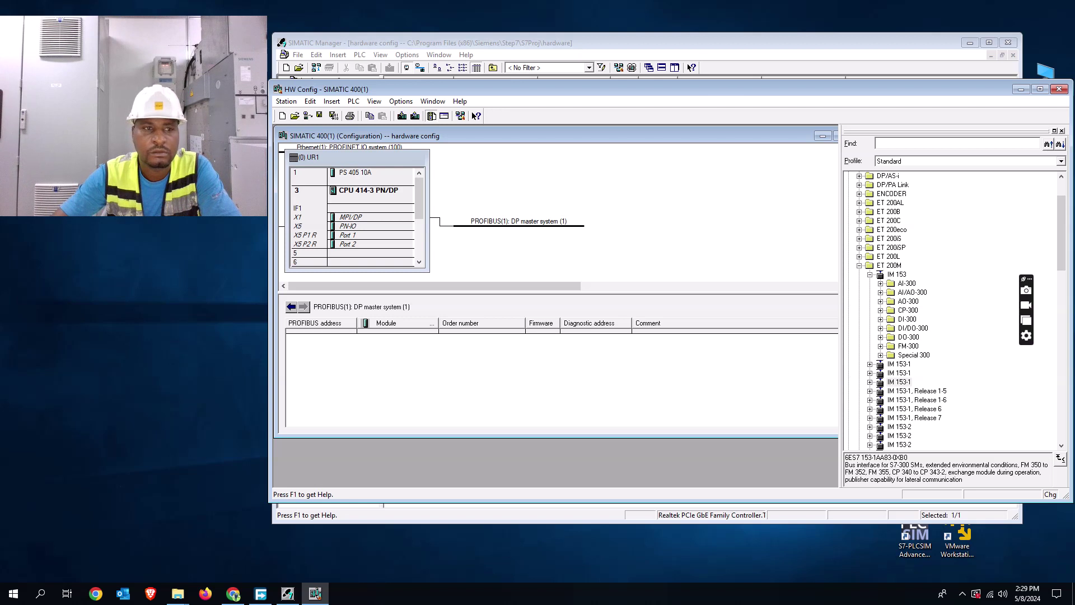
{"action": "right_click", "coordinate": [538, 225]}
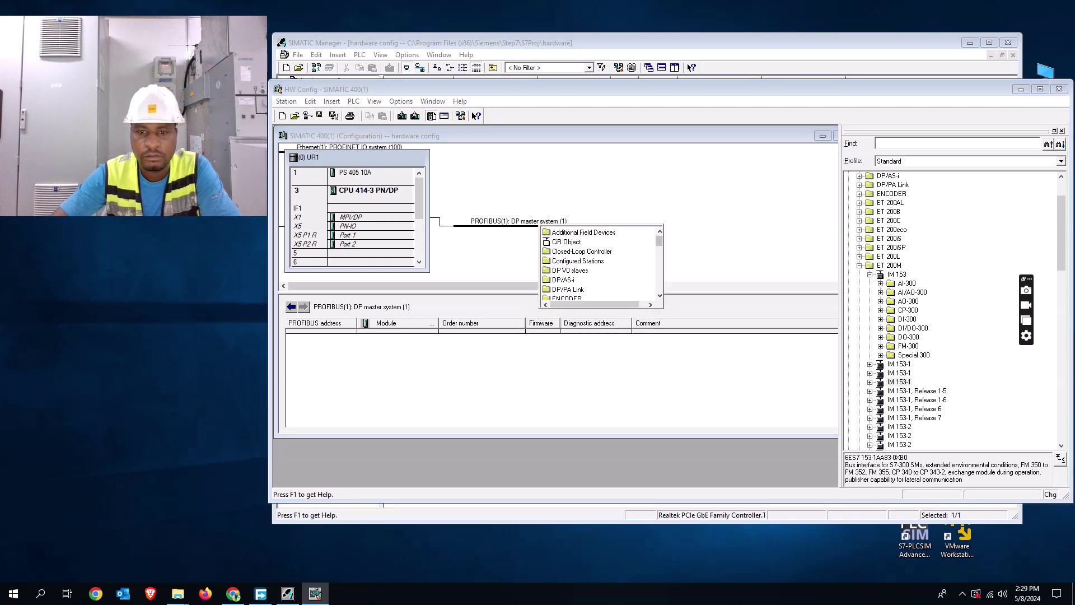
{"action": "scroll", "coordinate": [598, 263], "scroll_direction": "down", "scroll_amount": 3}
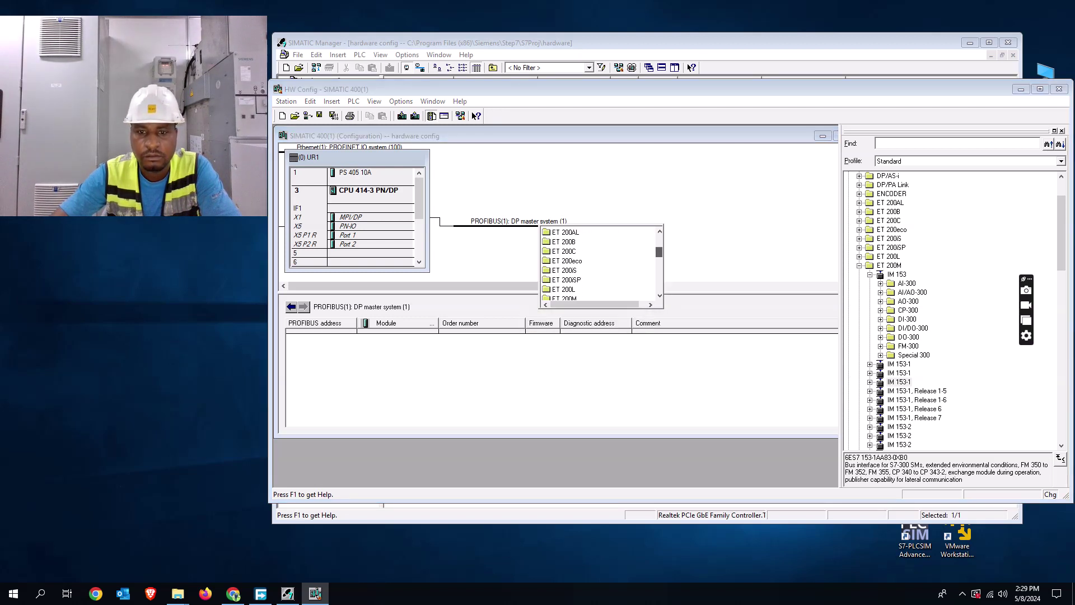
{"action": "left_click_drag", "start_coordinate": [659, 252], "coordinate": [659, 254]}
{"action": "left_click", "coordinate": [563, 290]}
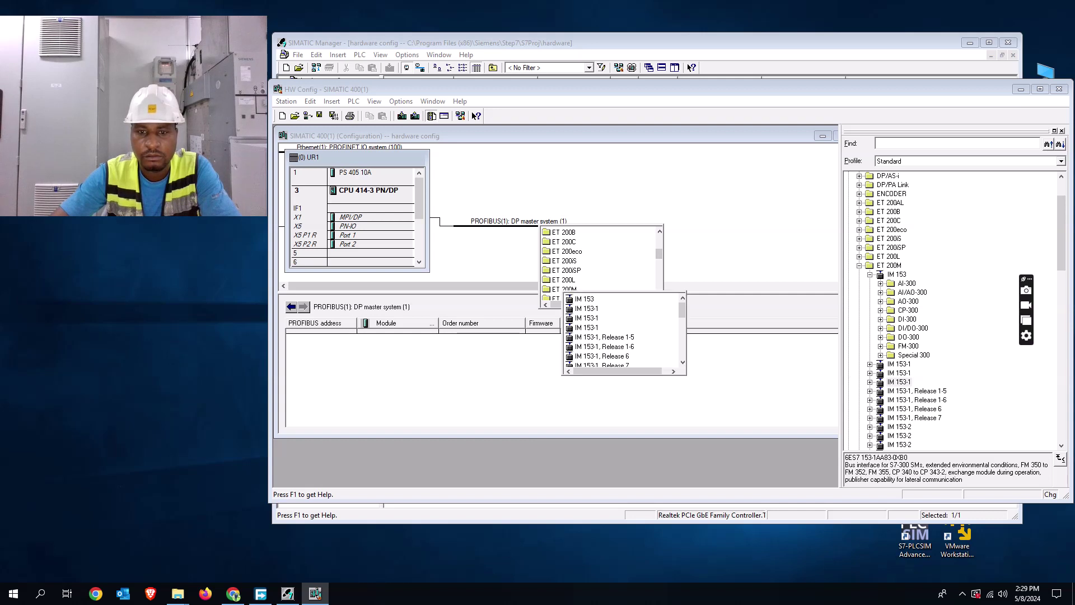
{"action": "left_click", "coordinate": [584, 298]}
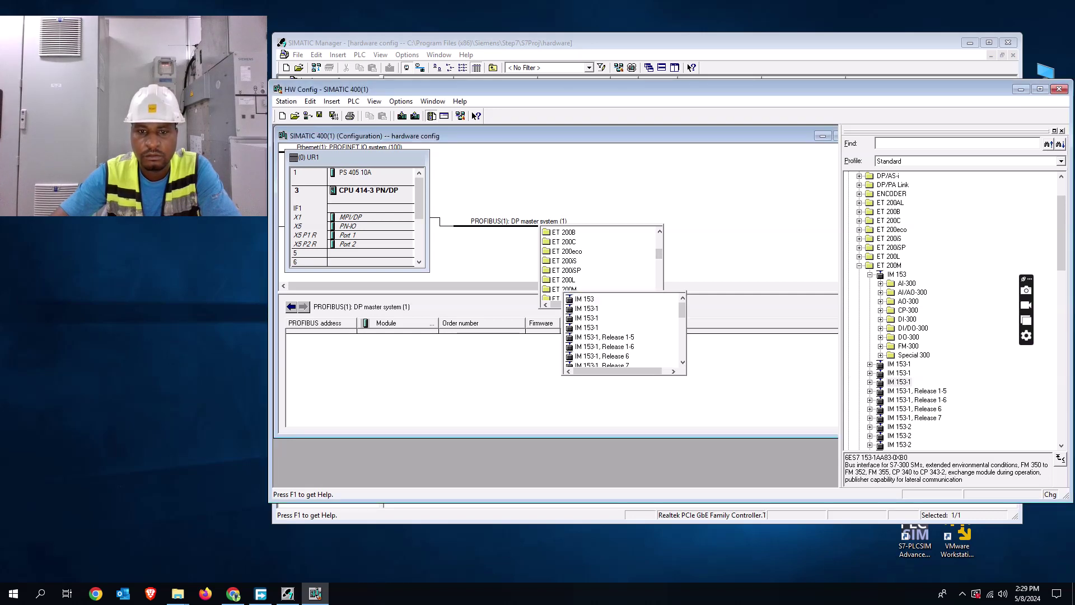
{"action": "left_click", "coordinate": [584, 298]}
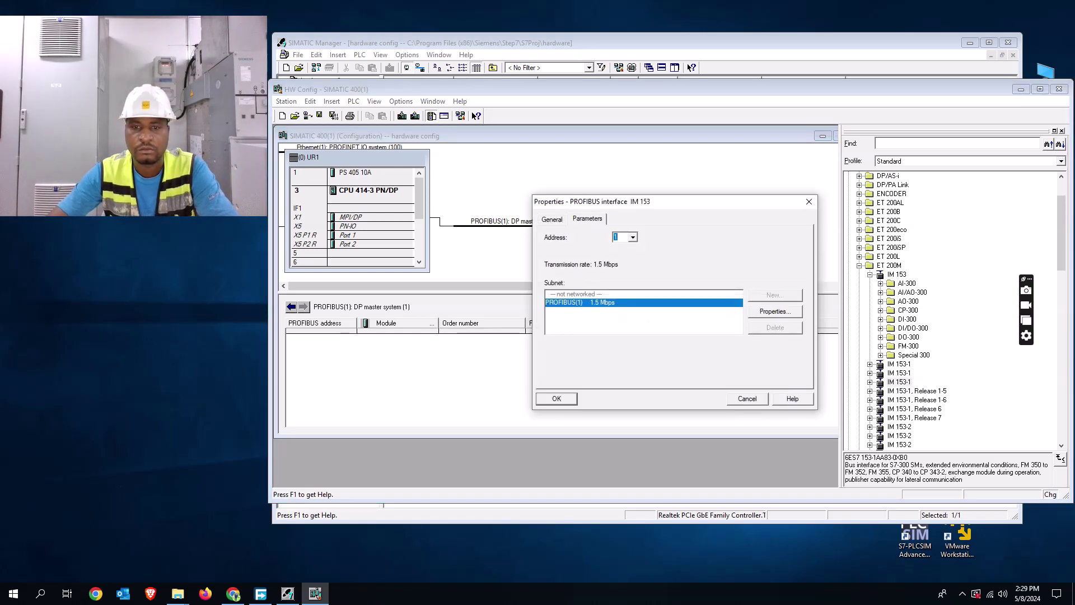
{"action": "left_click", "coordinate": [775, 311]}
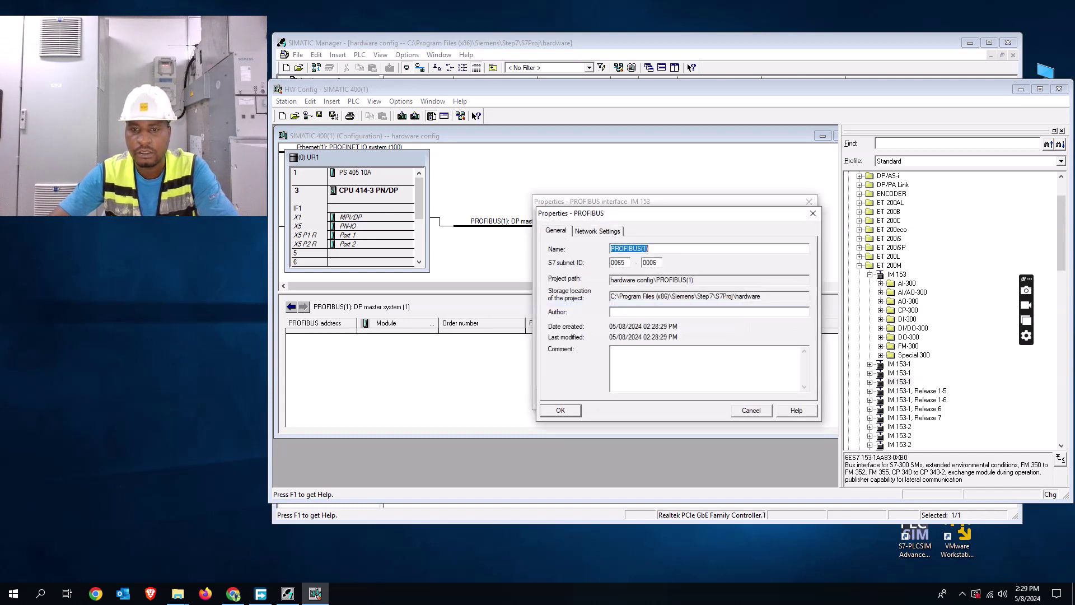
{"action": "key", "text": "Return"}
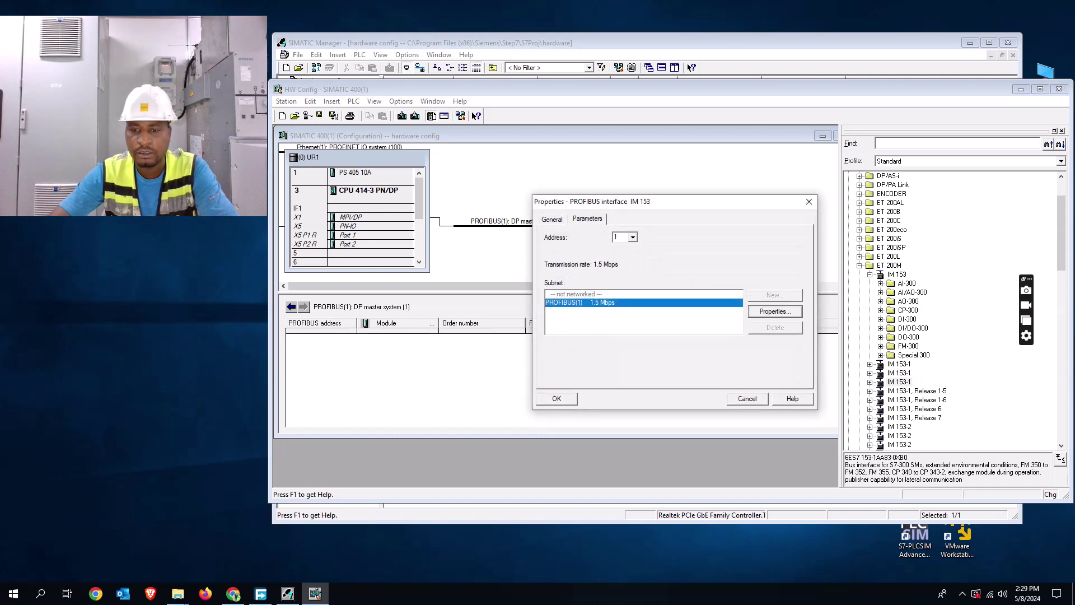
{"action": "key", "text": "Return"}
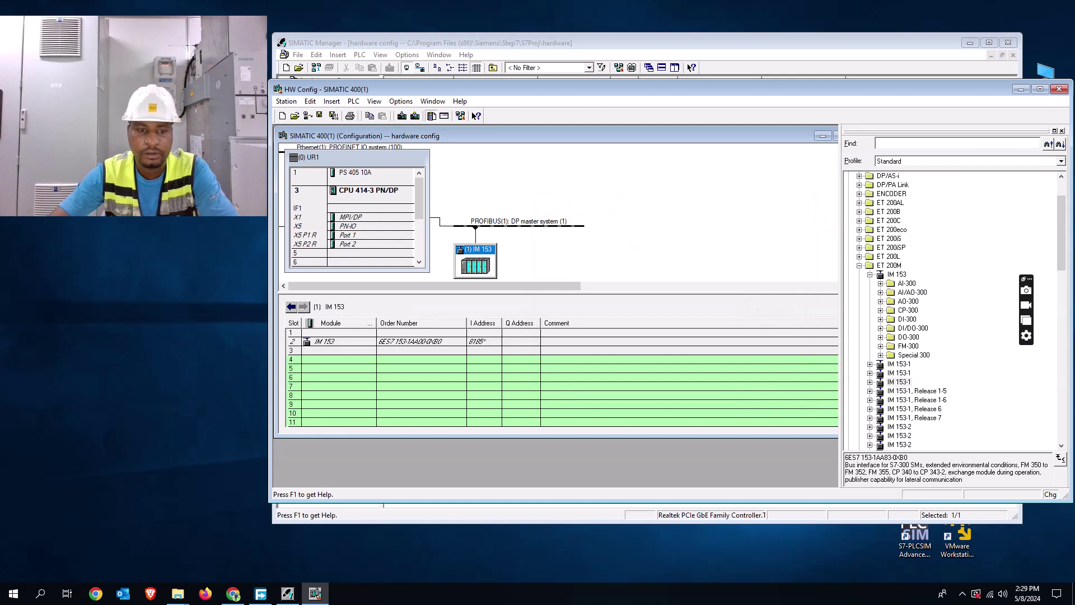
{"action": "key", "text": "Escape"}
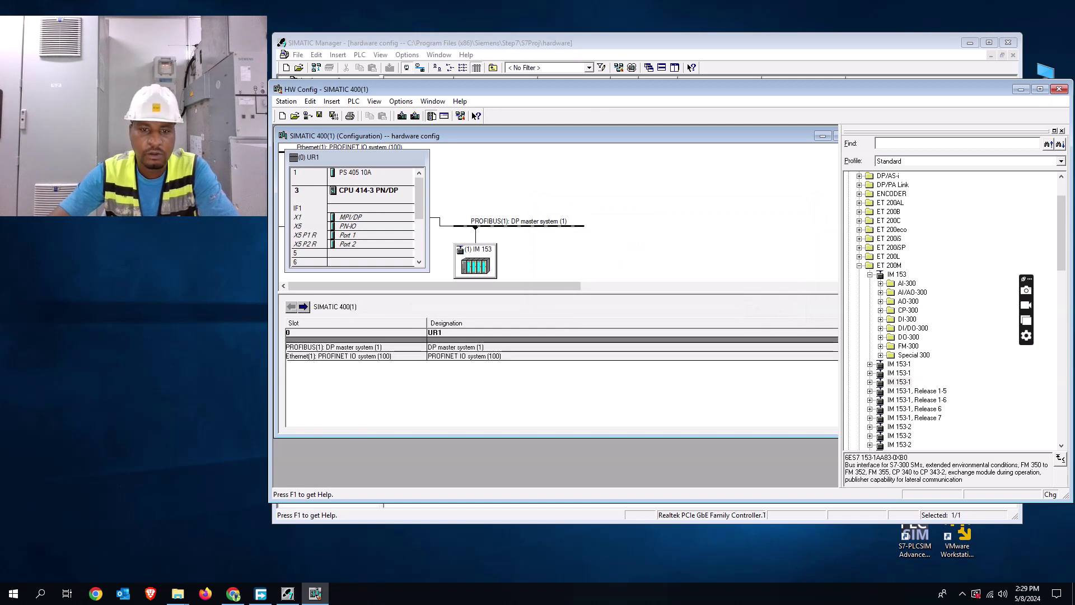
Insert the SM 321 DI16xDC24V digital input module, order number 6ES7 321-1BH00-0AA0, into slot 4 of the IM 153
{"action": "left_click", "coordinate": [475, 261]}
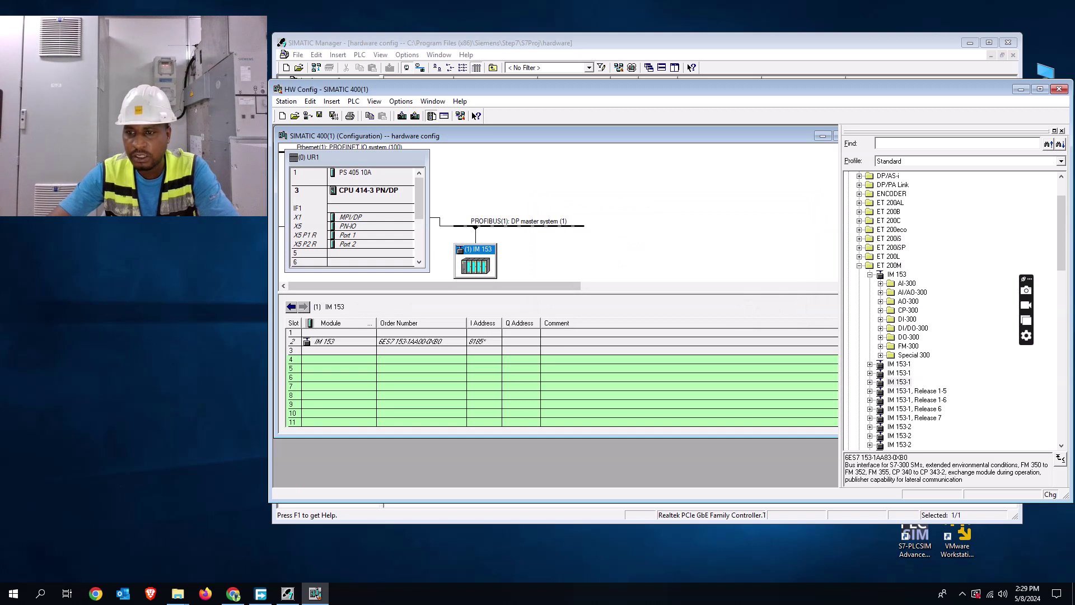
{"action": "left_click", "coordinate": [880, 319]}
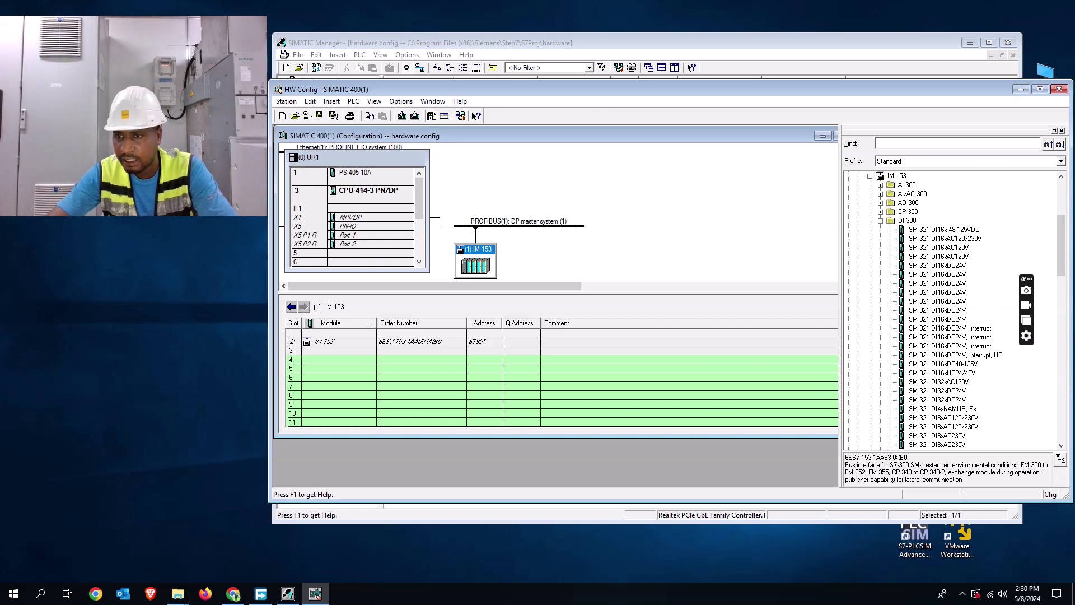
{"action": "left_click", "coordinate": [936, 265]}
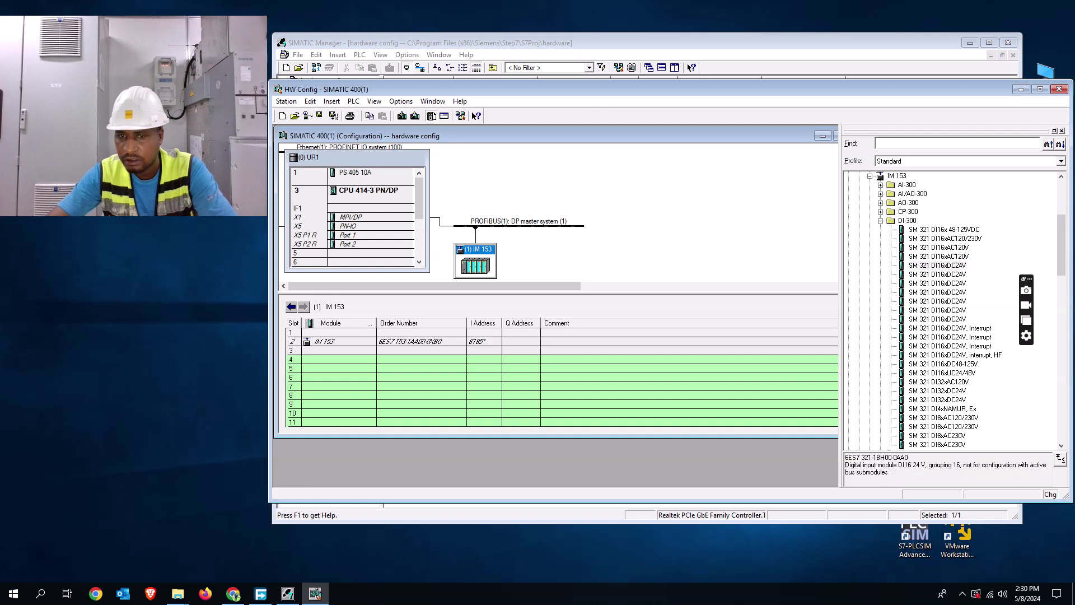
{"action": "left_click_drag", "start_coordinate": [936, 264], "coordinate": [338, 359]}
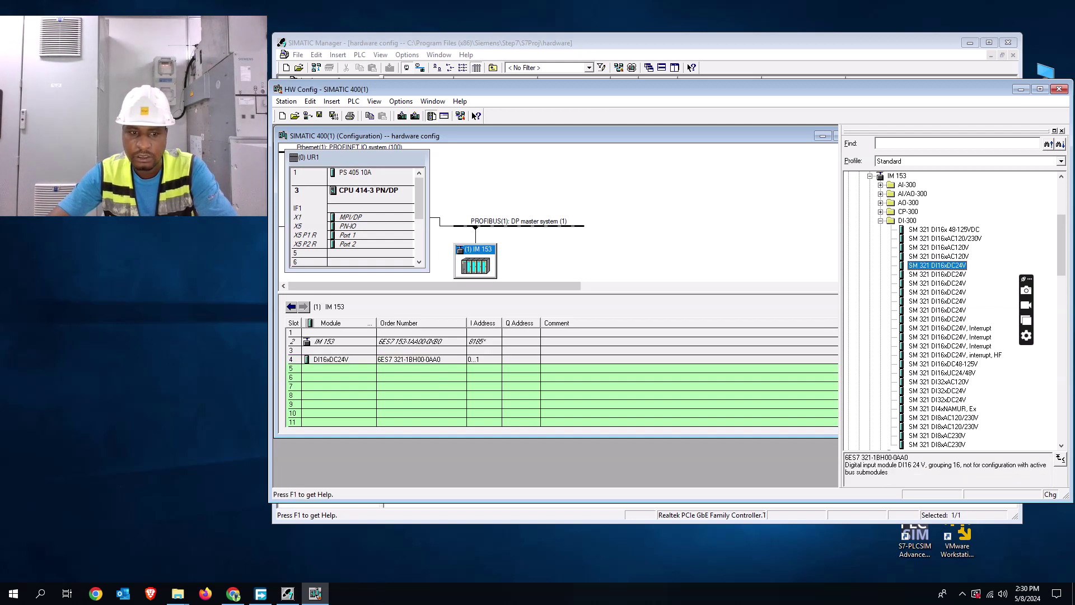
Insert the SM 322 DO16xDC24V/0.5A digital output module, order number 6ES7 322-1BH00-0AA0, into slot 5 of the IM 153
{"action": "left_click", "coordinate": [881, 220]}
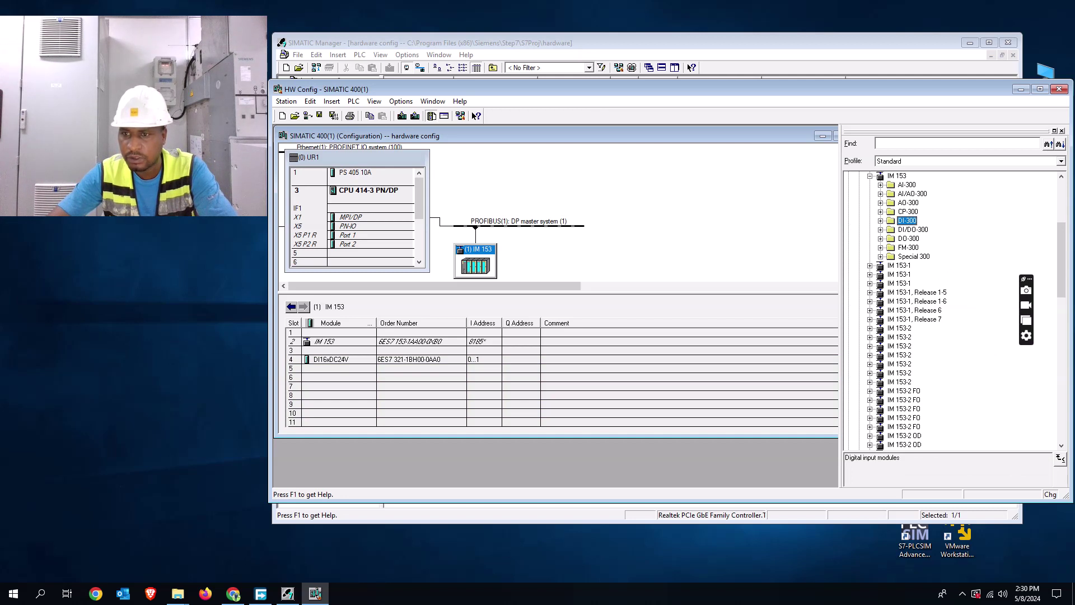
{"action": "left_click", "coordinate": [880, 238]}
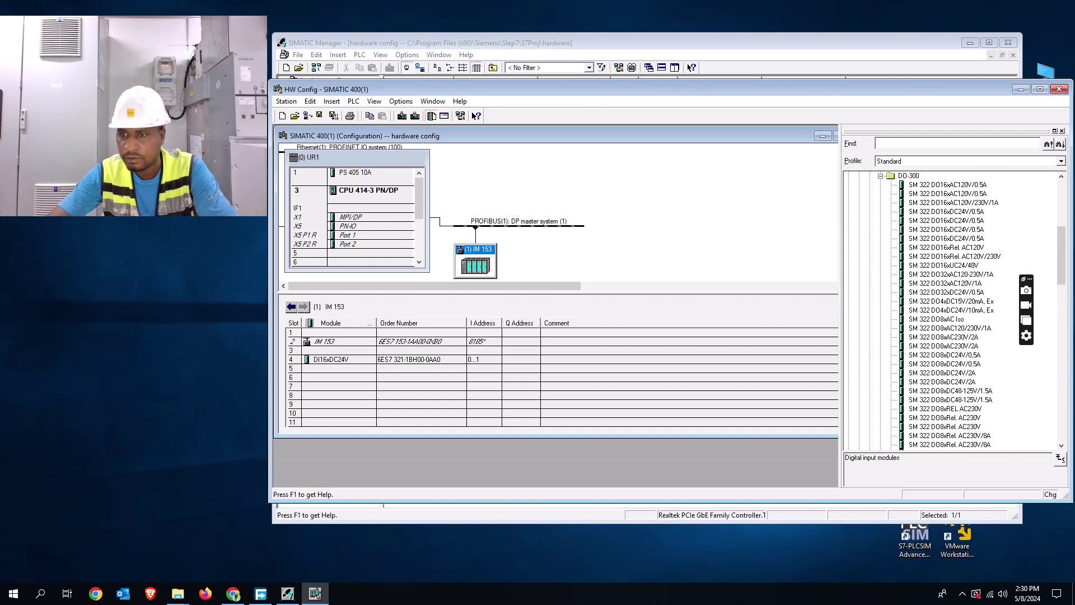
{"action": "left_click", "coordinate": [946, 211]}
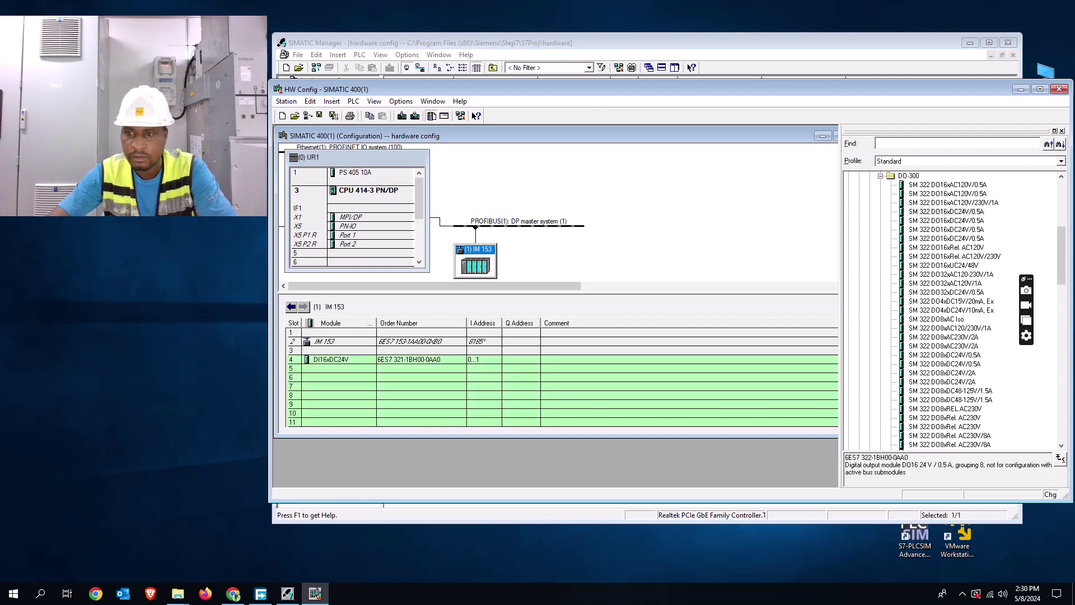
{"action": "left_click_drag", "start_coordinate": [945, 211], "coordinate": [339, 367]}
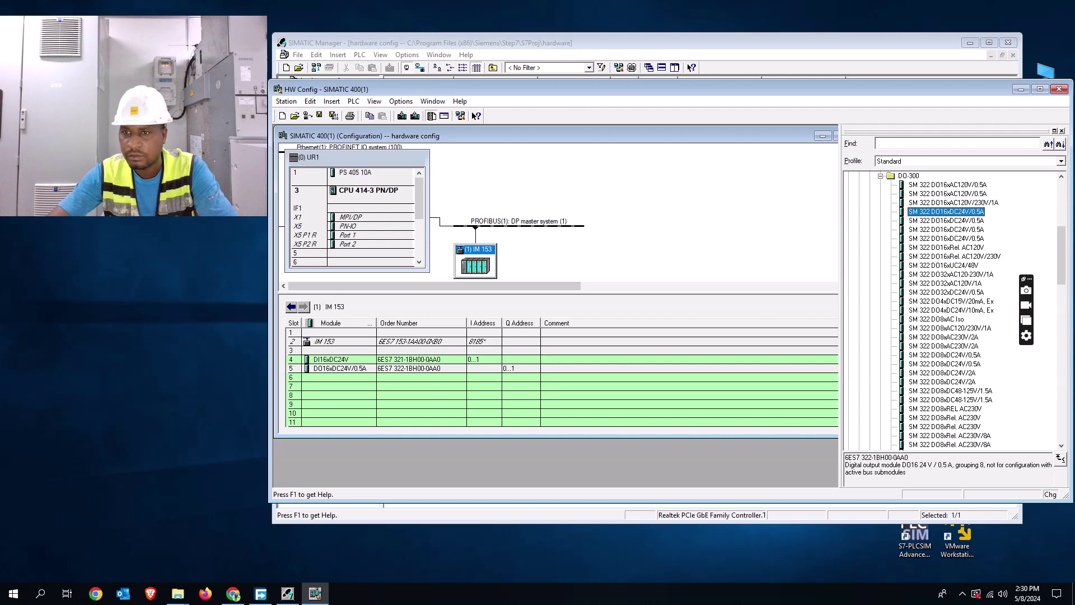
Insert the SM 331 AI8x12Bit analog input module, order number 6ES7 331-7KF02-0AB0, into slot 6 of the IM 153
{"action": "left_click", "coordinate": [880, 175]}
{"action": "scroll", "coordinate": [952, 311], "scroll_direction": "up", "scroll_amount": 2}
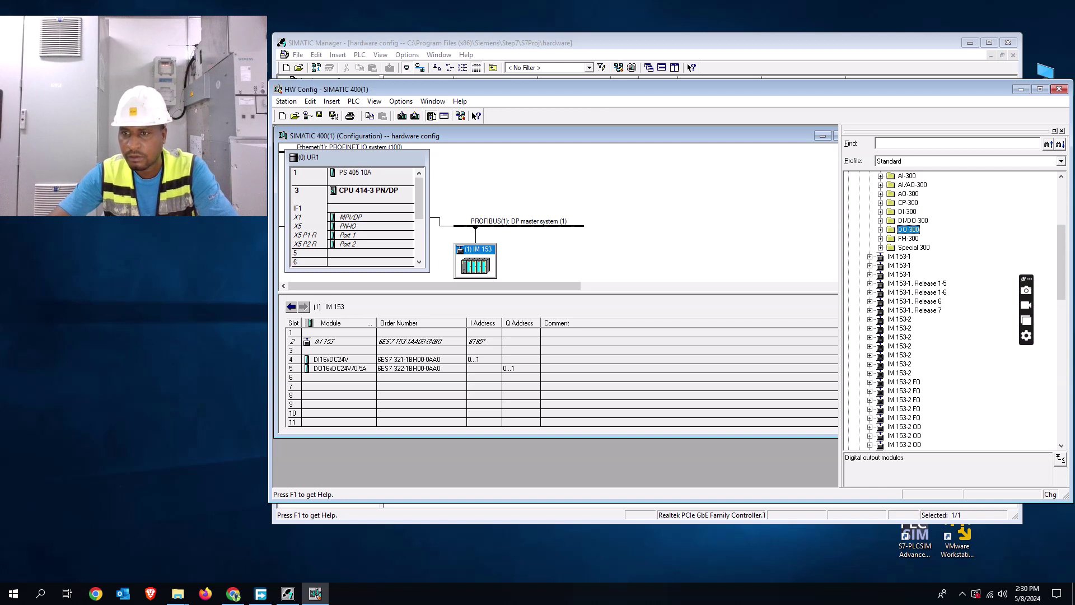
{"action": "left_click", "coordinate": [880, 176]}
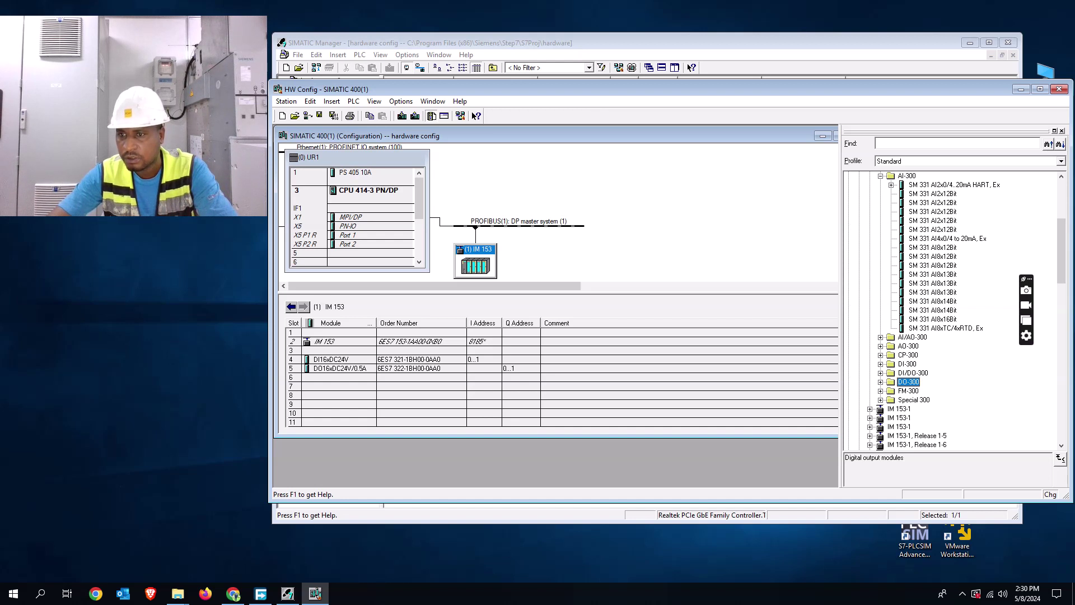
{"action": "left_click", "coordinate": [932, 265]}
{"action": "double_click", "coordinate": [931, 265]}
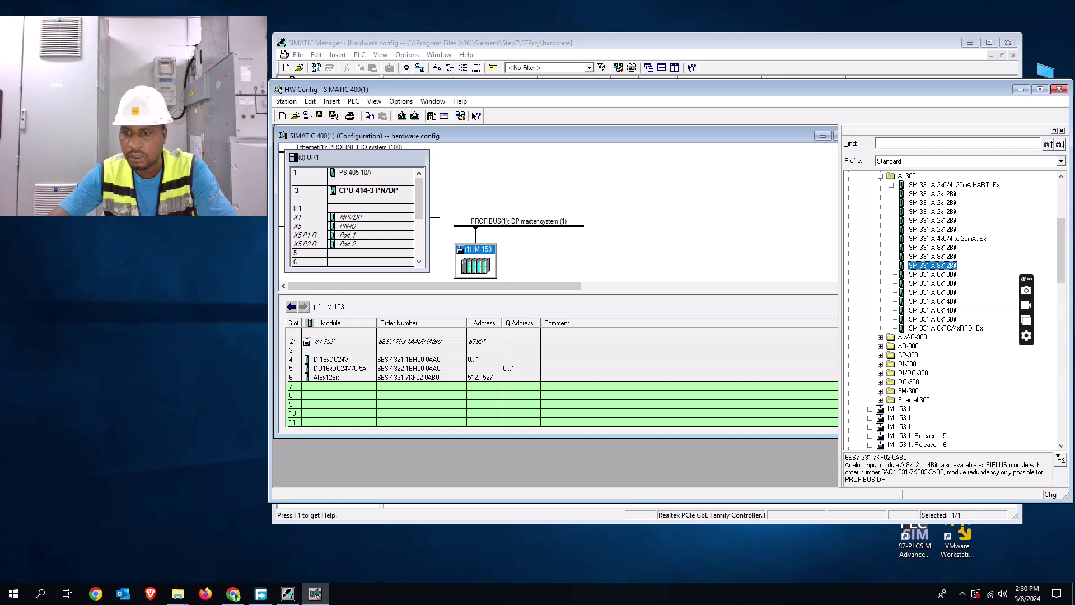
Insert the SM 332 AO8x12Bit analog output module, order number 6ES7 332-5HF00-0AB0, into slot 7 of the IM 153
{"action": "left_click", "coordinate": [880, 175]}
{"action": "scroll", "coordinate": [952, 308], "scroll_direction": "up", "scroll_amount": 1}
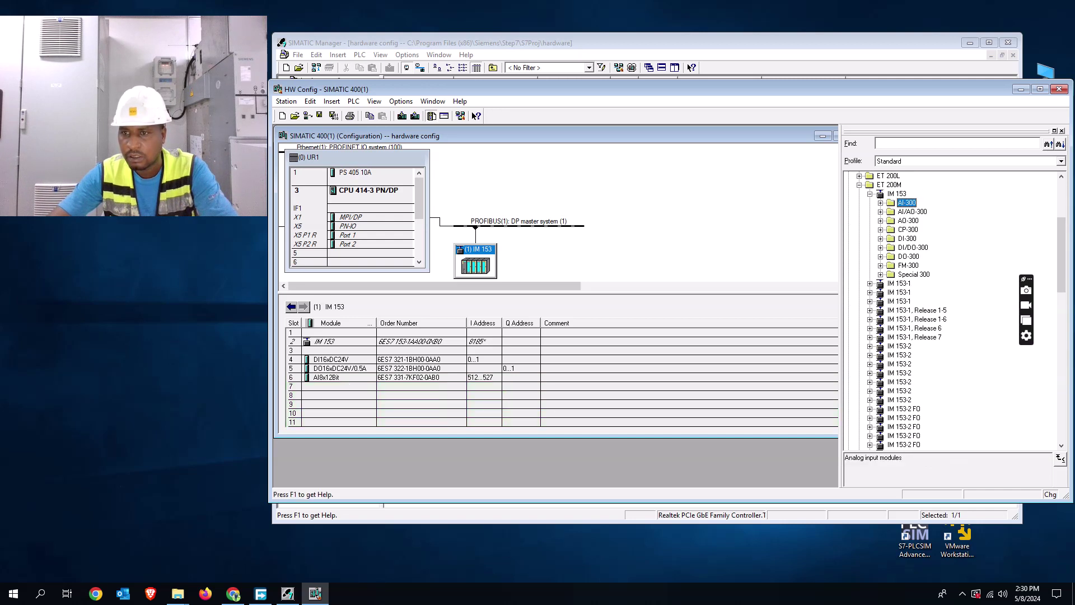
{"action": "left_click", "coordinate": [880, 220]}
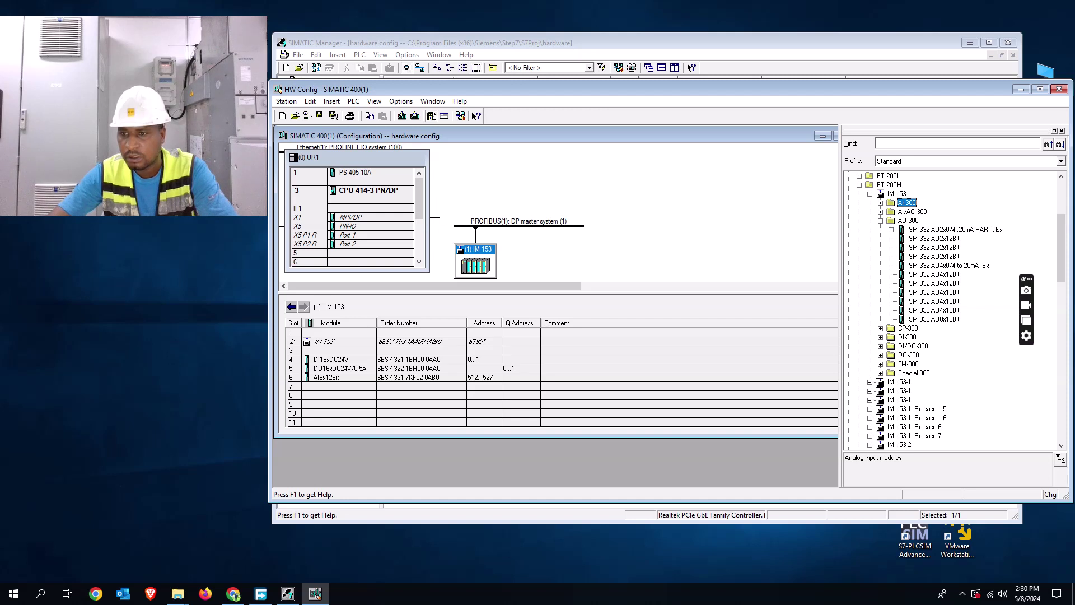
{"action": "left_click", "coordinate": [934, 318]}
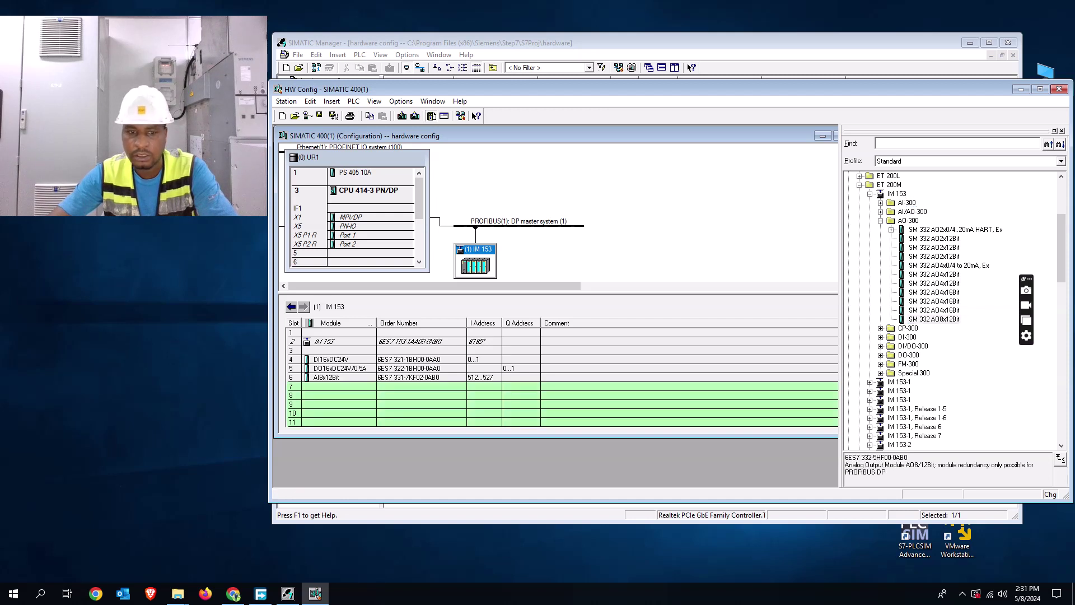
{"action": "left_click_drag", "start_coordinate": [934, 318], "coordinate": [338, 386]}
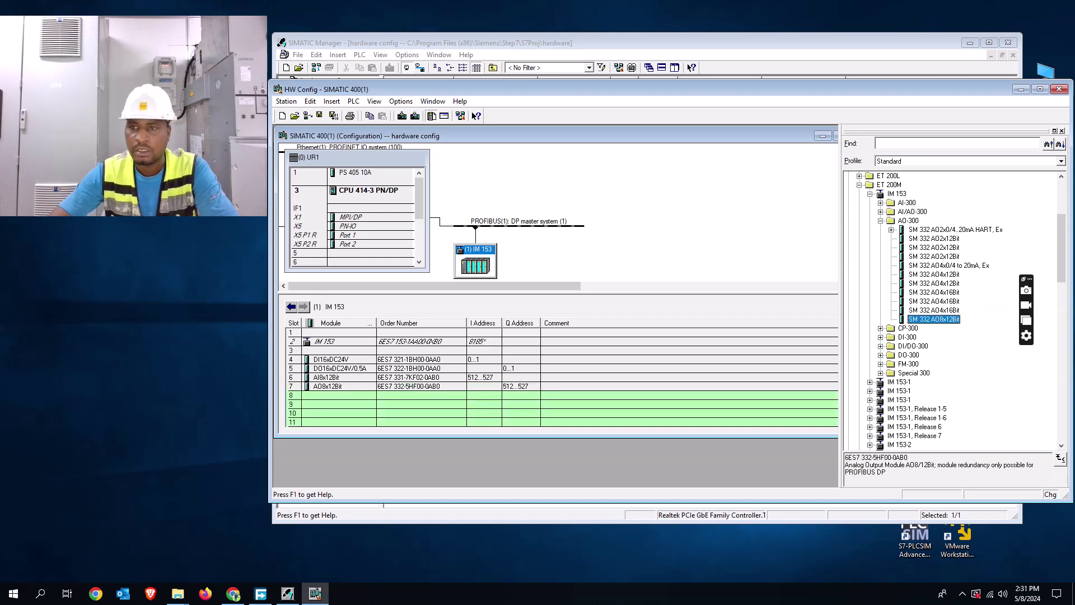
Hide the hardware catalog and enlarge the SIMATIC 400(1) configuration window to fill the freed space
{"action": "key", "text": "ctrl+k"}
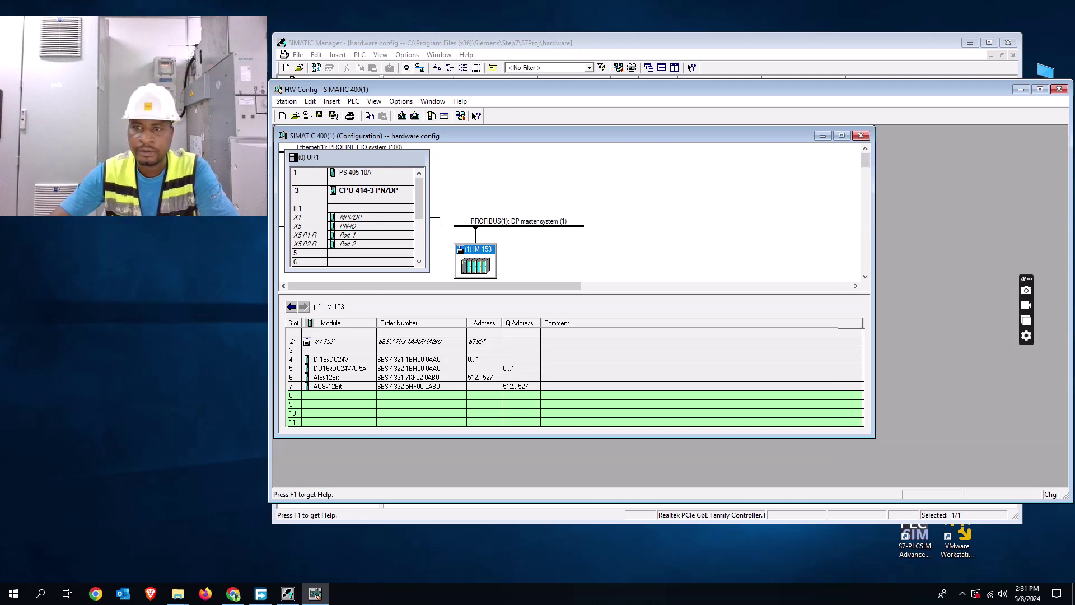
{"action": "left_click_drag", "start_coordinate": [874, 437], "coordinate": [1043, 486]}
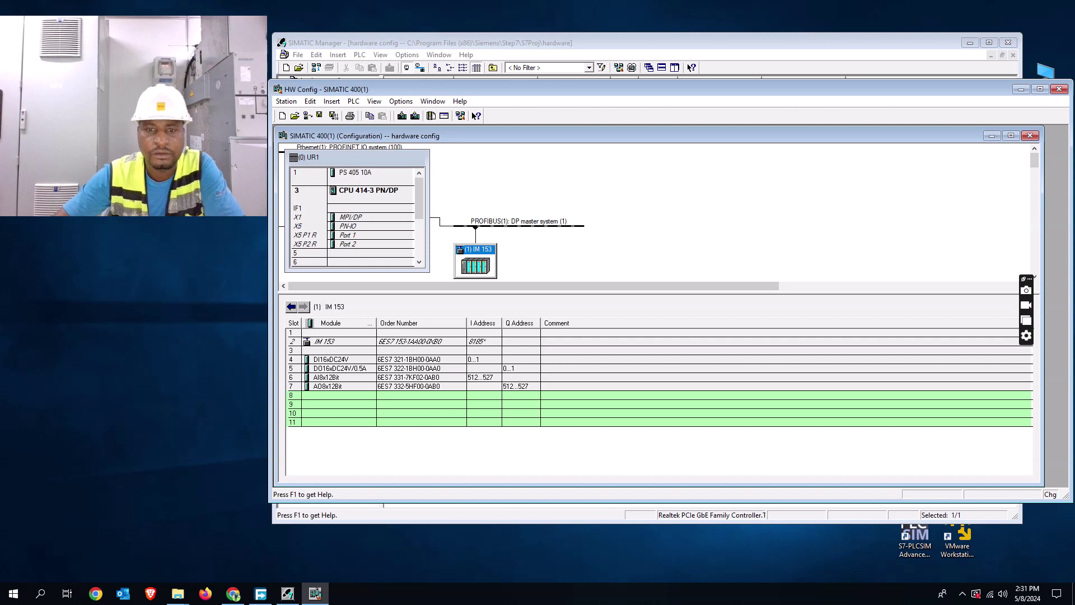
{"action": "left_click", "coordinate": [658, 196]}
{"action": "left_click", "coordinate": [303, 306]}
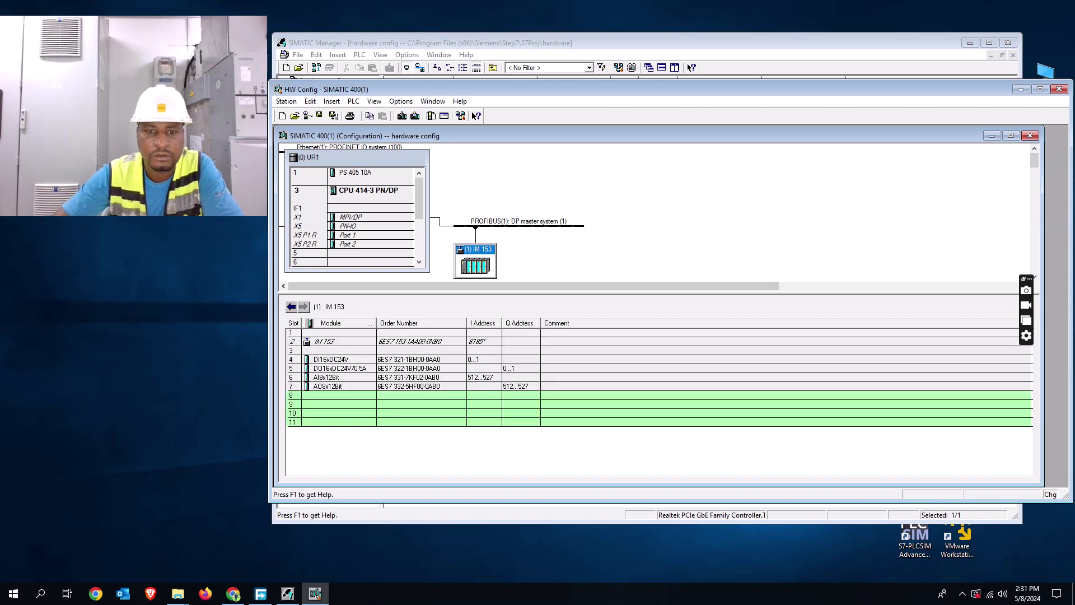
{"action": "left_click", "coordinate": [290, 306]}
{"action": "left_click", "coordinate": [303, 306]}
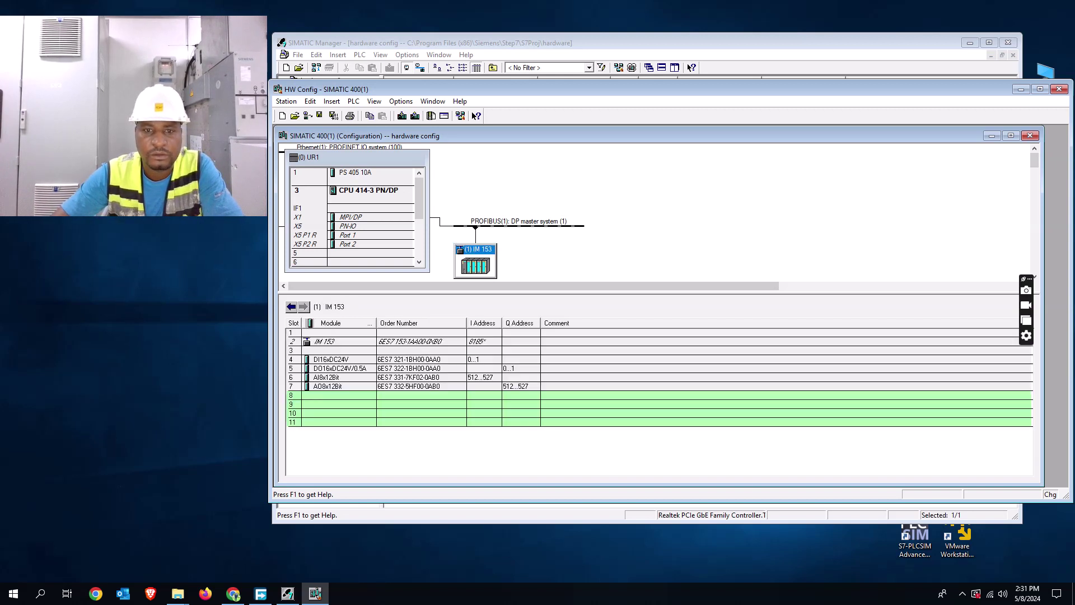
{"action": "left_click", "coordinate": [291, 306]}
{"action": "left_click", "coordinate": [303, 307]}
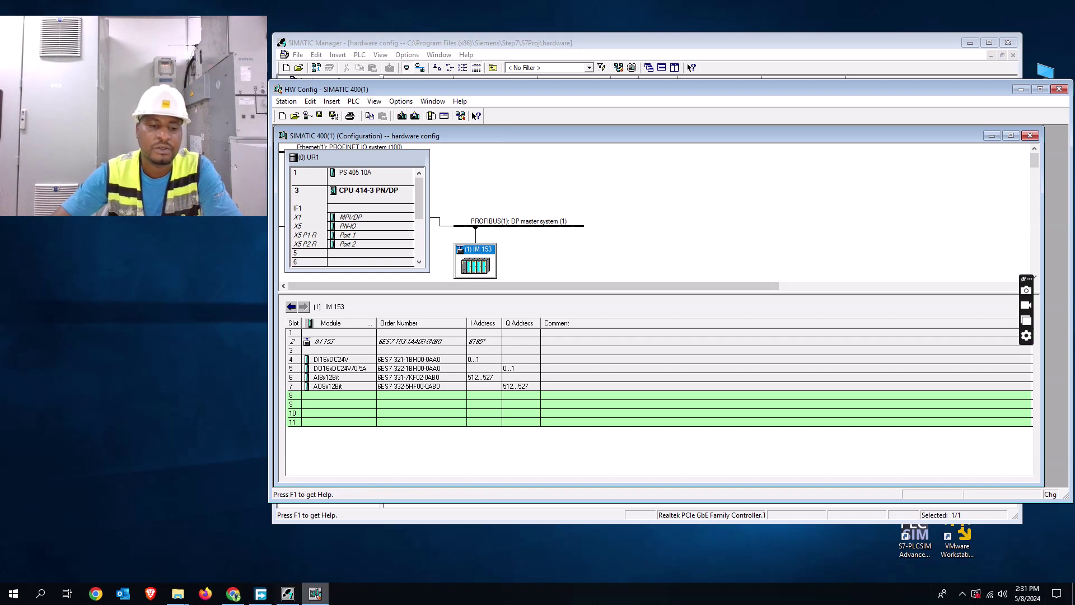
{"action": "mouse_move", "coordinate": [315, 594]}
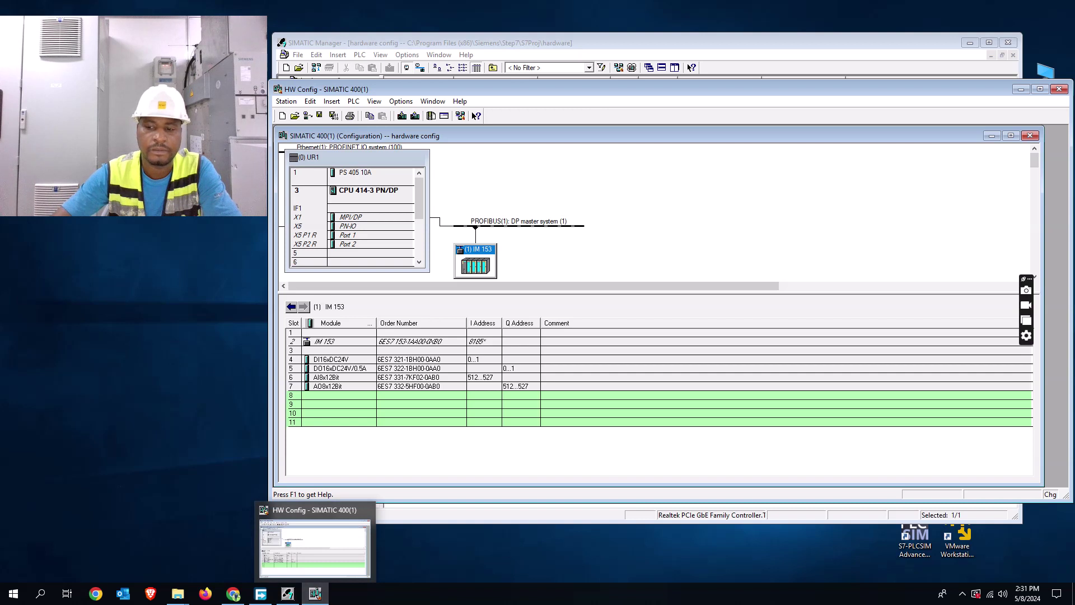
{"action": "left_click", "coordinate": [963, 593]}
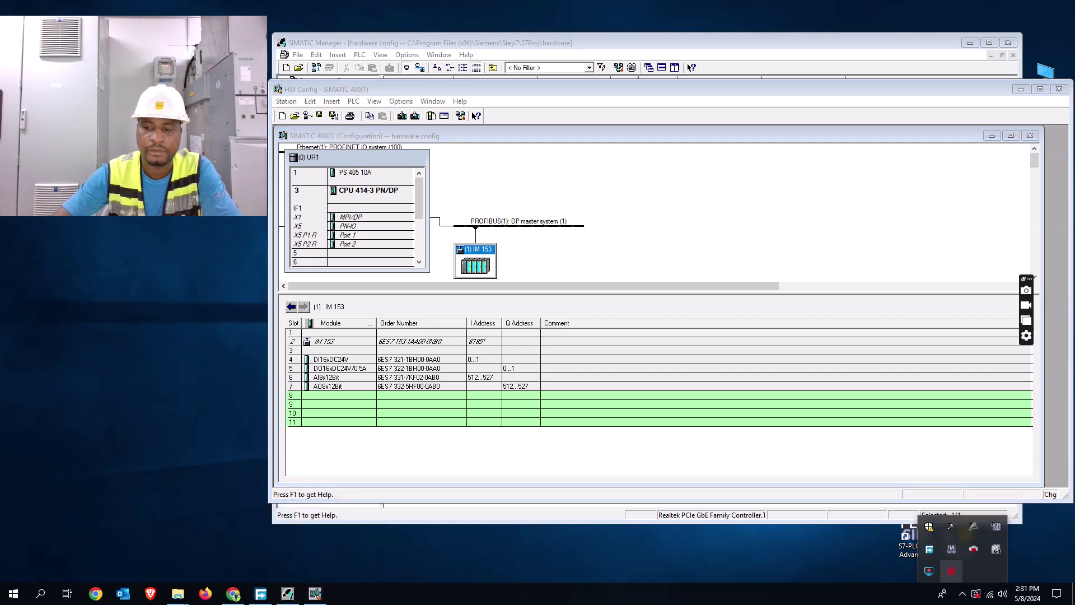
{"action": "left_click", "coordinate": [929, 571]}
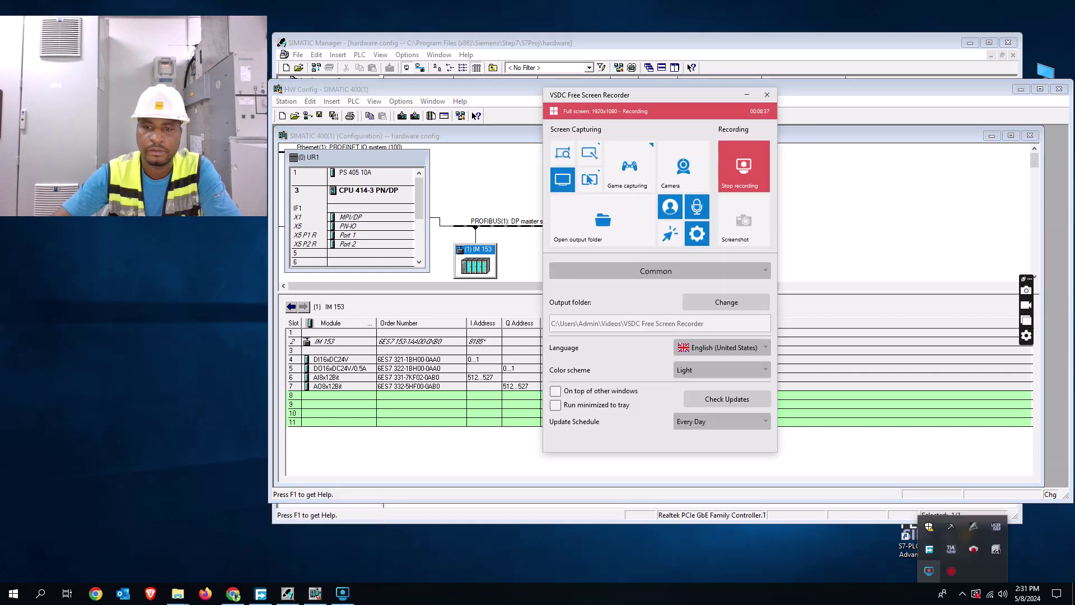